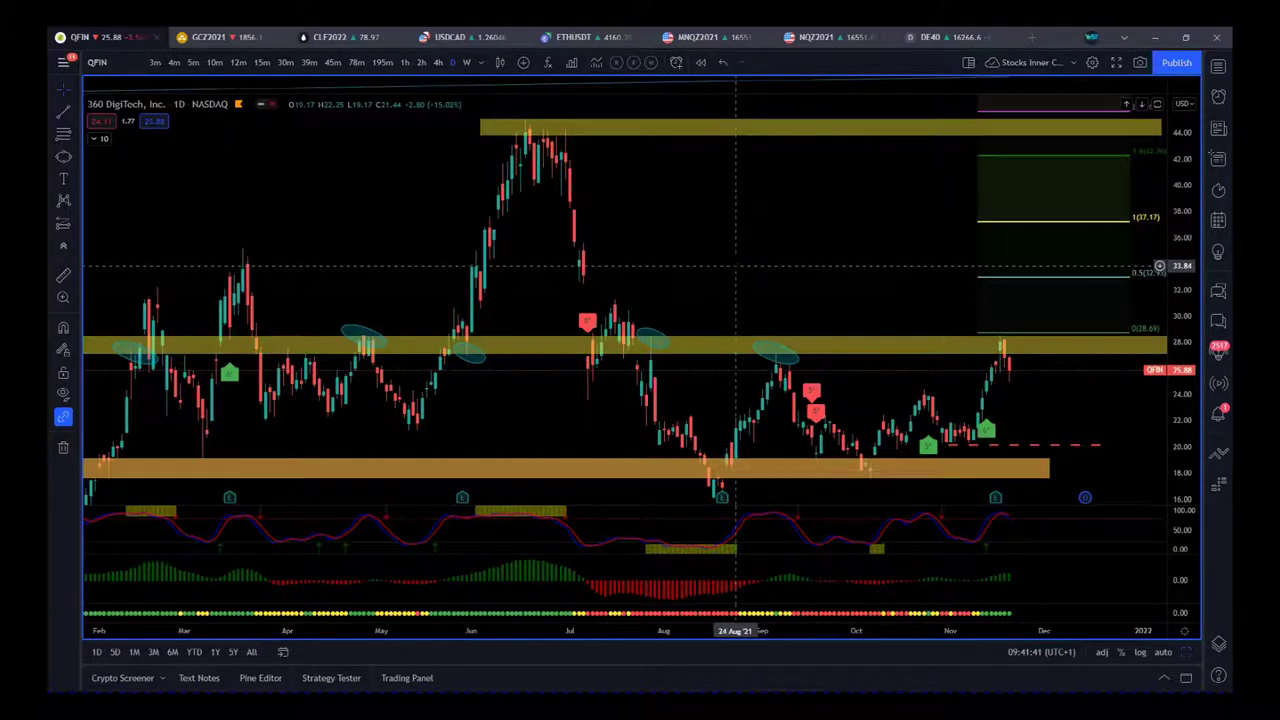
Start a bar replay of the QFIN daily chart from the 11 November 2021 candle and advance it one bar
{"action": "mouse_move", "coordinate": [648, 590]}
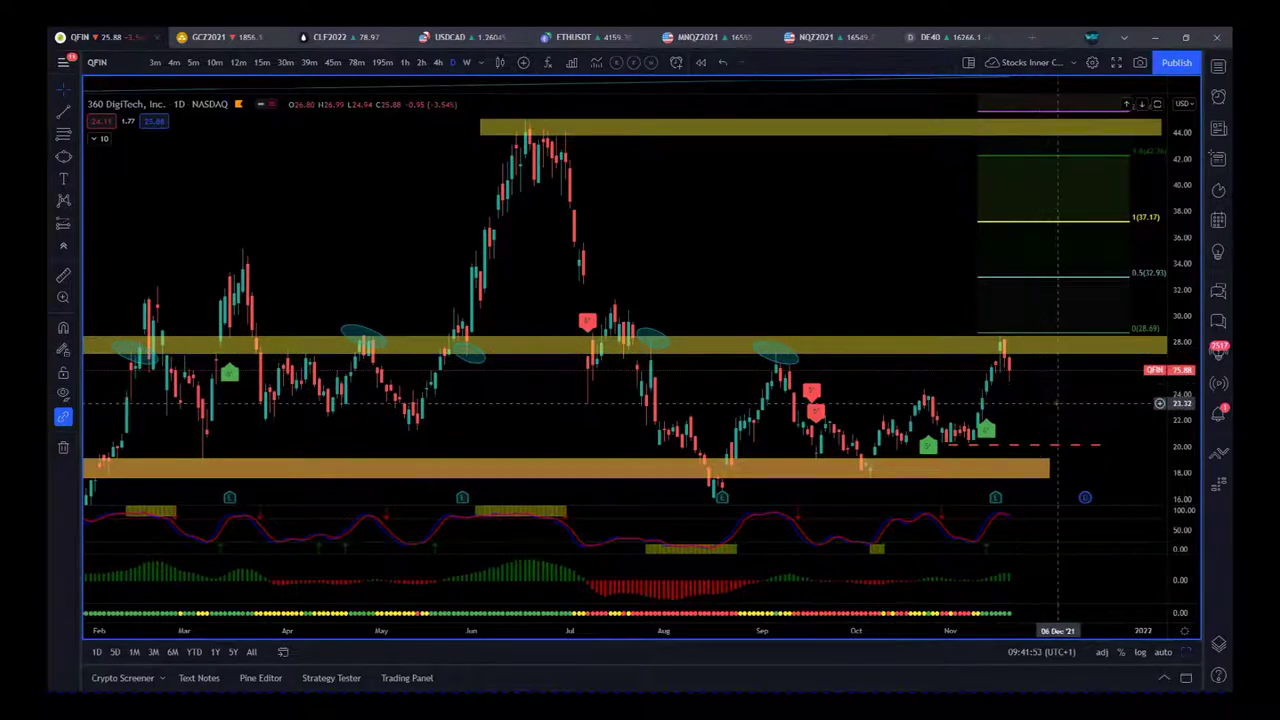
{"action": "scroll", "coordinate": [1020, 634], "scroll_direction": "up", "scroll_amount": 3}
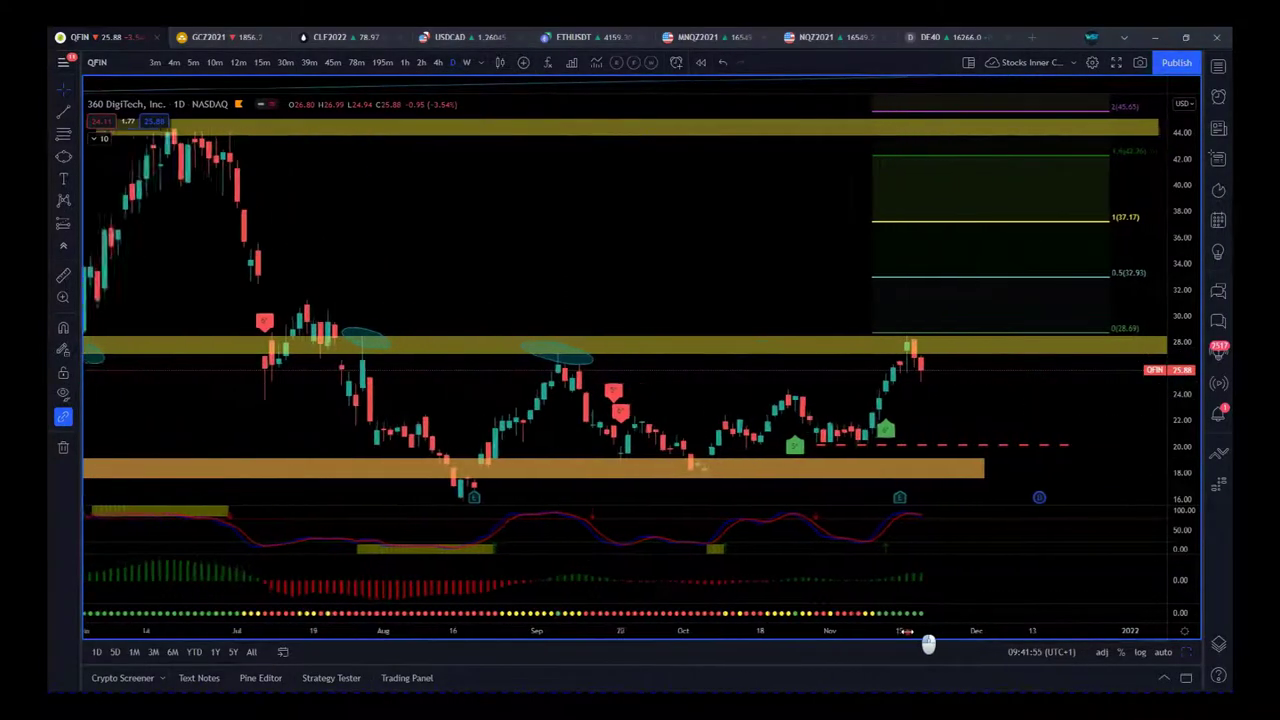
{"action": "left_click", "coordinate": [703, 63]}
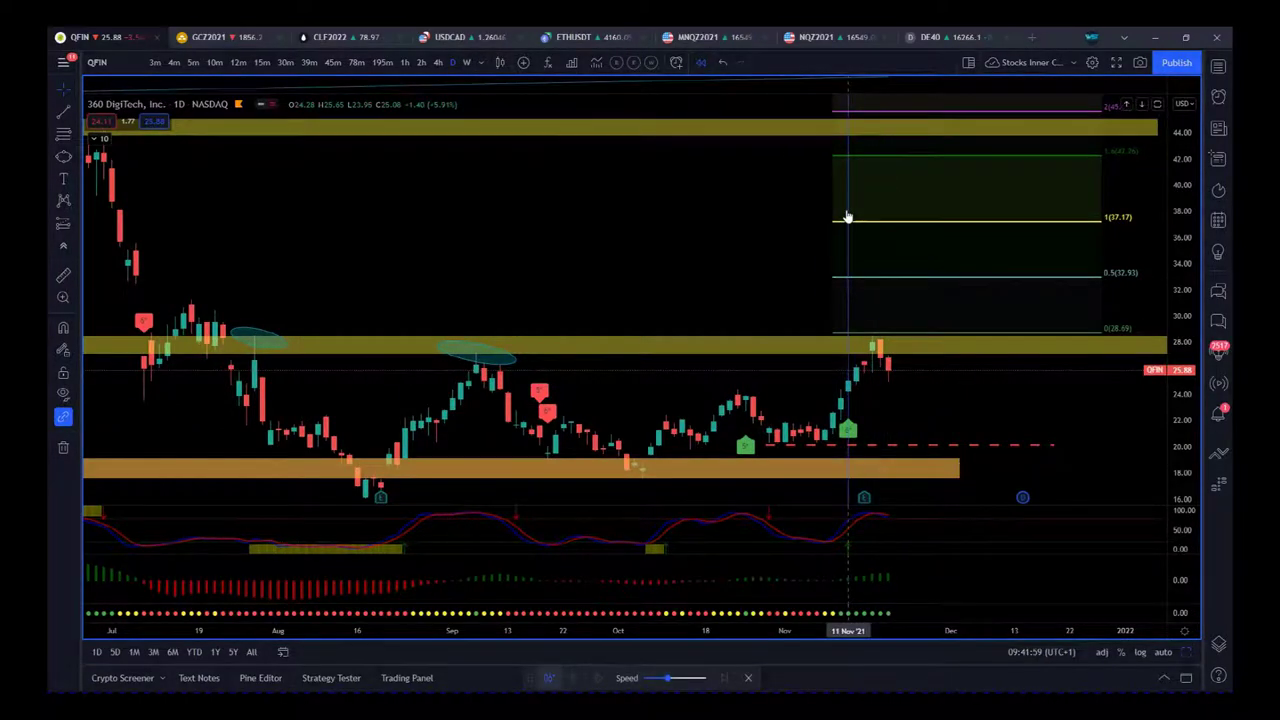
{"action": "left_click", "coordinate": [847, 217]}
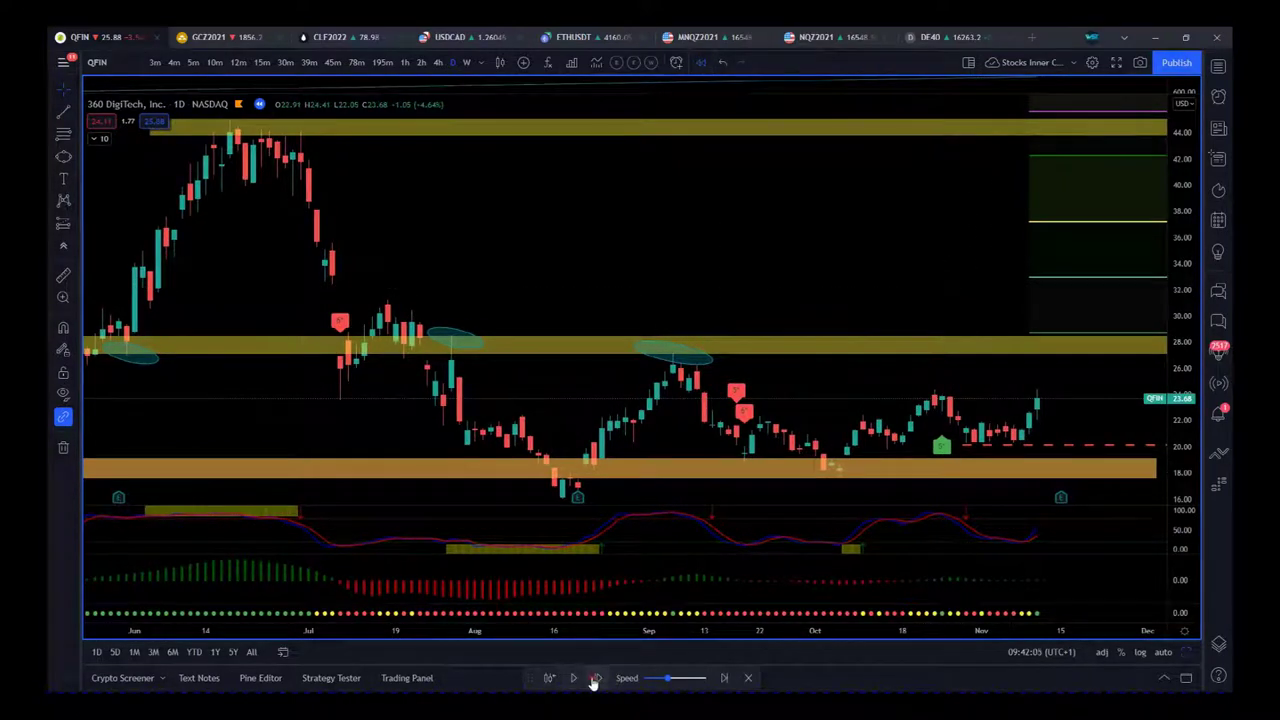
{"action": "left_click", "coordinate": [595, 679]}
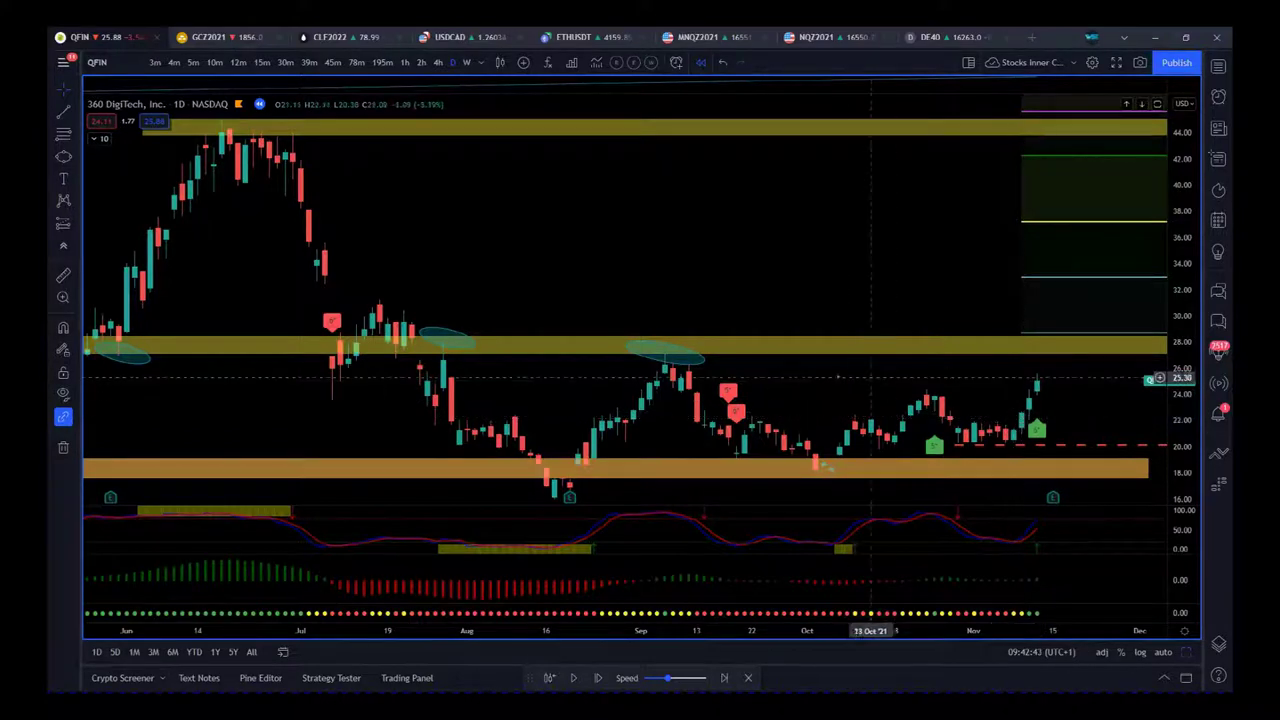
Examine how price reacted at the yellow zone around 27 to 28.50 between February and September 2021
{"action": "left_click_drag", "start_coordinate": [731, 329], "coordinate": [834, 292]}
{"action": "left_click_drag", "start_coordinate": [1183, 390], "coordinate": [1183, 330]}
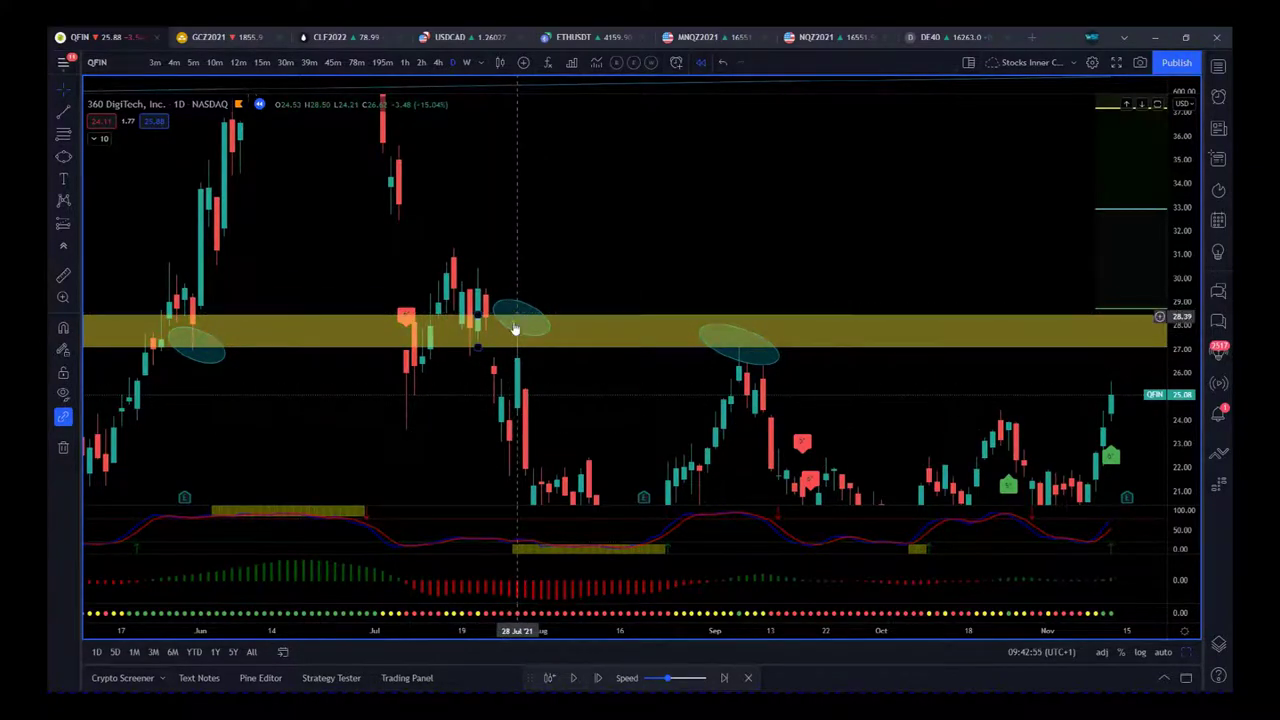
{"action": "left_click_drag", "start_coordinate": [595, 337], "coordinate": [612, 262]}
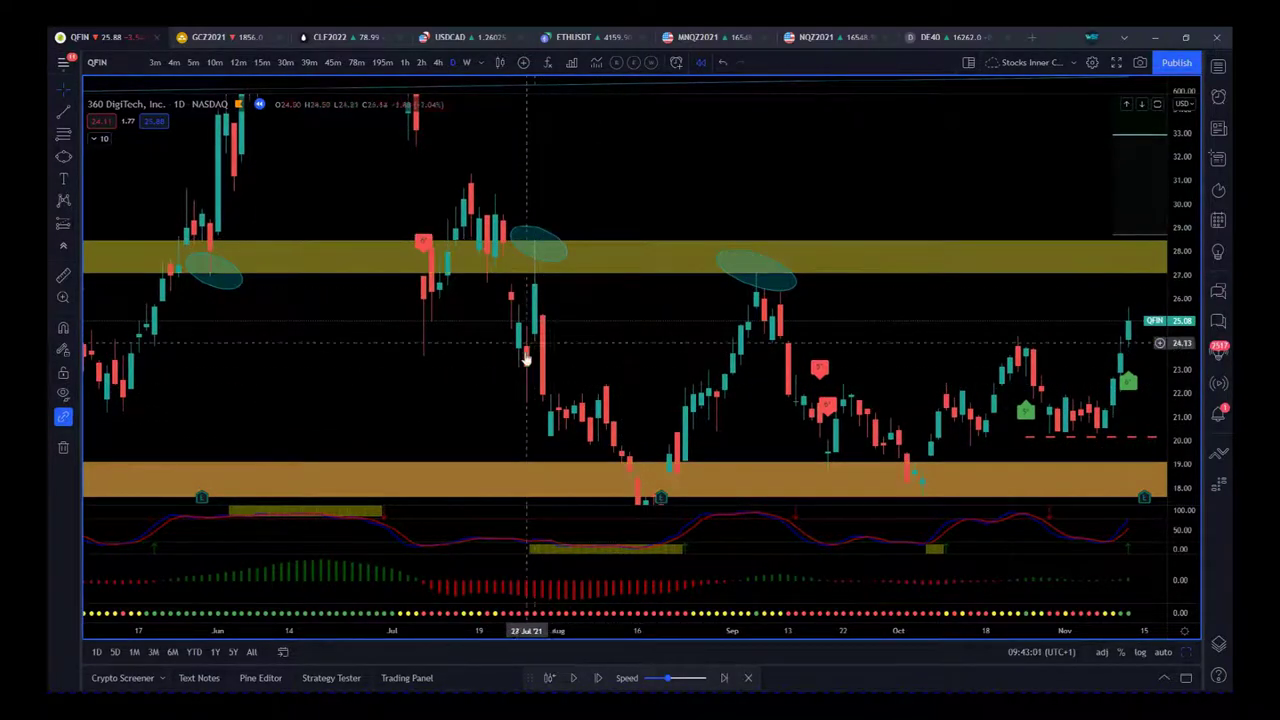
{"action": "left_click_drag", "start_coordinate": [457, 409], "coordinate": [715, 432]}
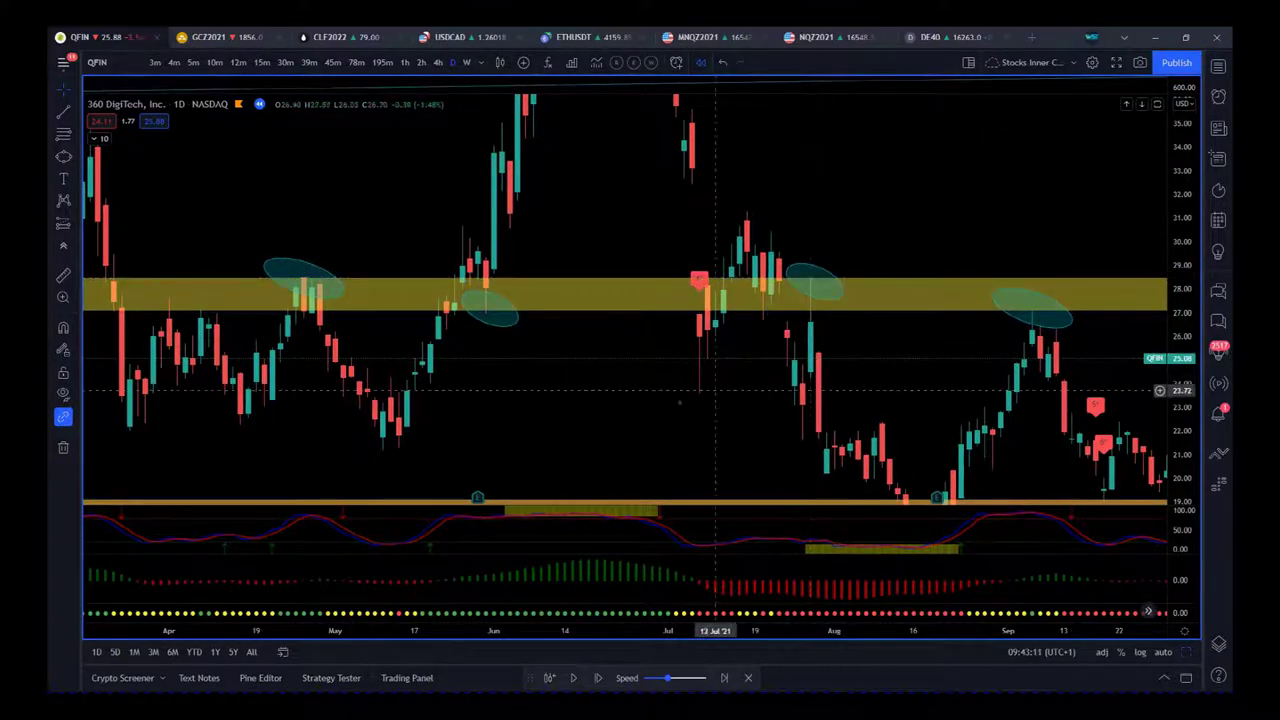
{"action": "left_click_drag", "start_coordinate": [571, 443], "coordinate": [963, 400]}
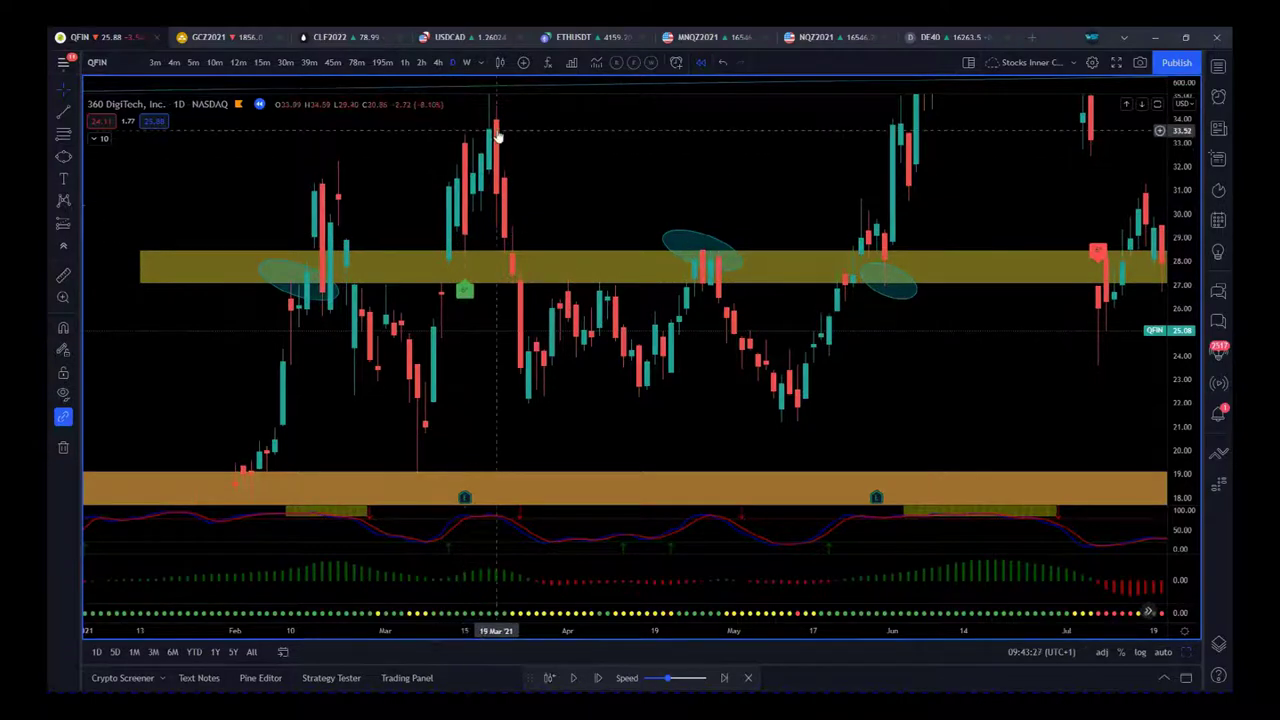
{"action": "scroll", "coordinate": [929, 423], "scroll_direction": "right", "scroll_amount": 3}
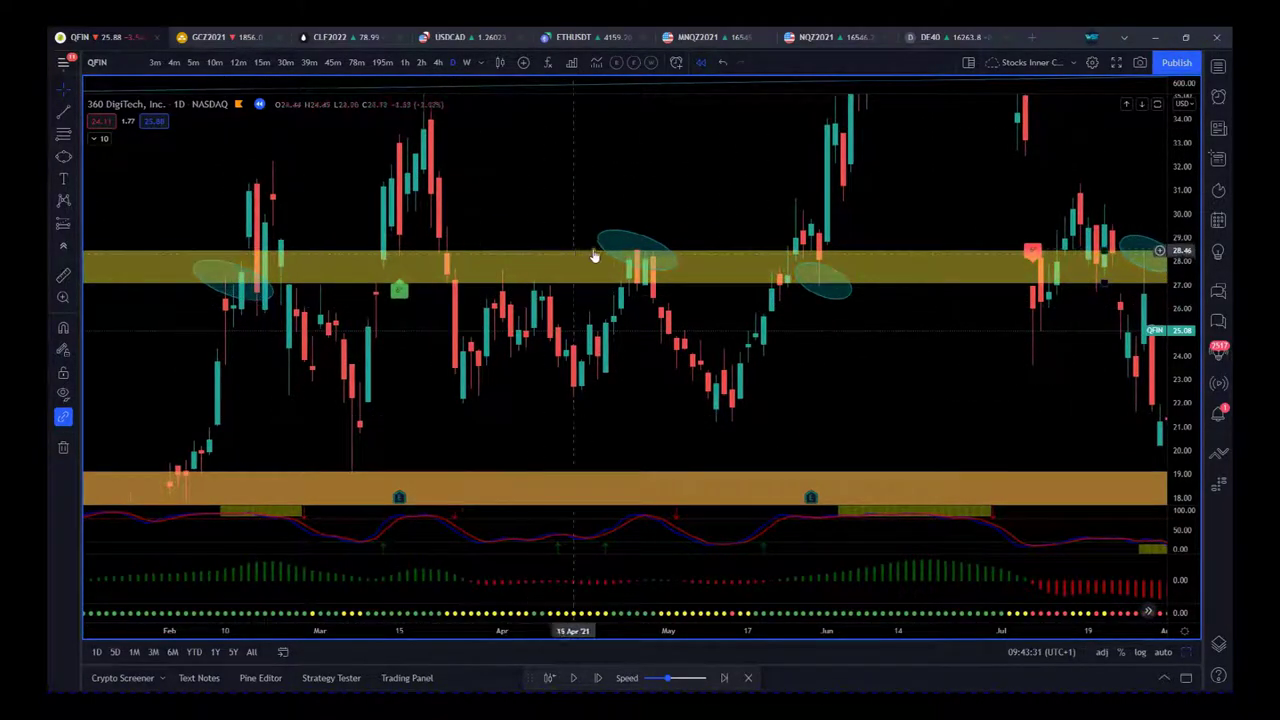
{"action": "left_click_drag", "start_coordinate": [945, 388], "coordinate": [617, 391]}
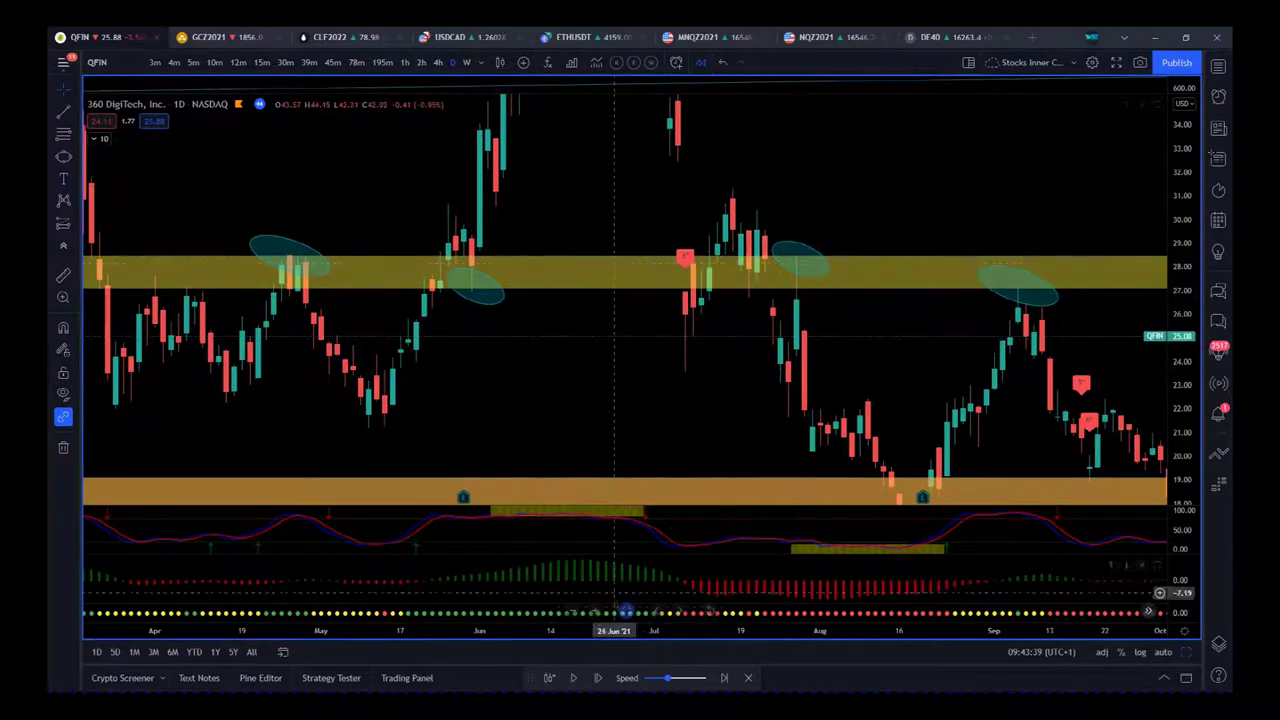
{"action": "scroll", "coordinate": [656, 633], "scroll_direction": "down", "scroll_amount": 1}
{"action": "left_click_drag", "start_coordinate": [663, 645], "coordinate": [910, 632]}
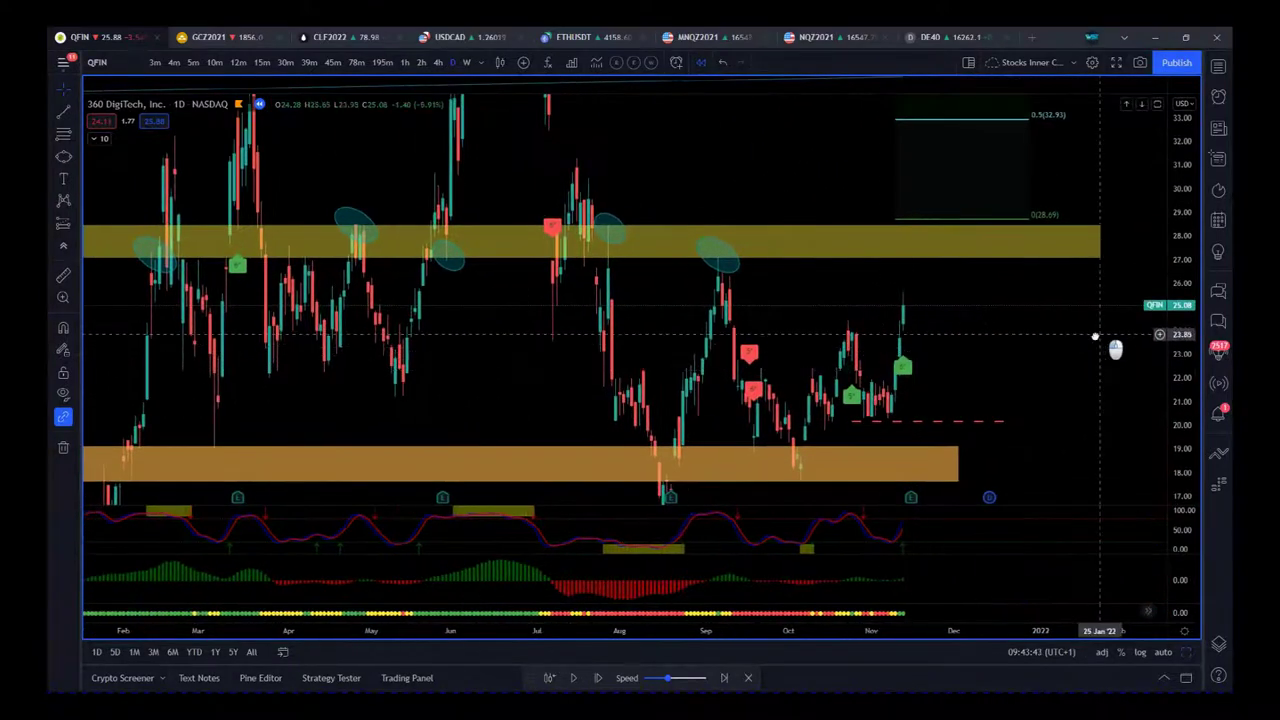
{"action": "left_click_drag", "start_coordinate": [1114, 346], "coordinate": [1017, 371]}
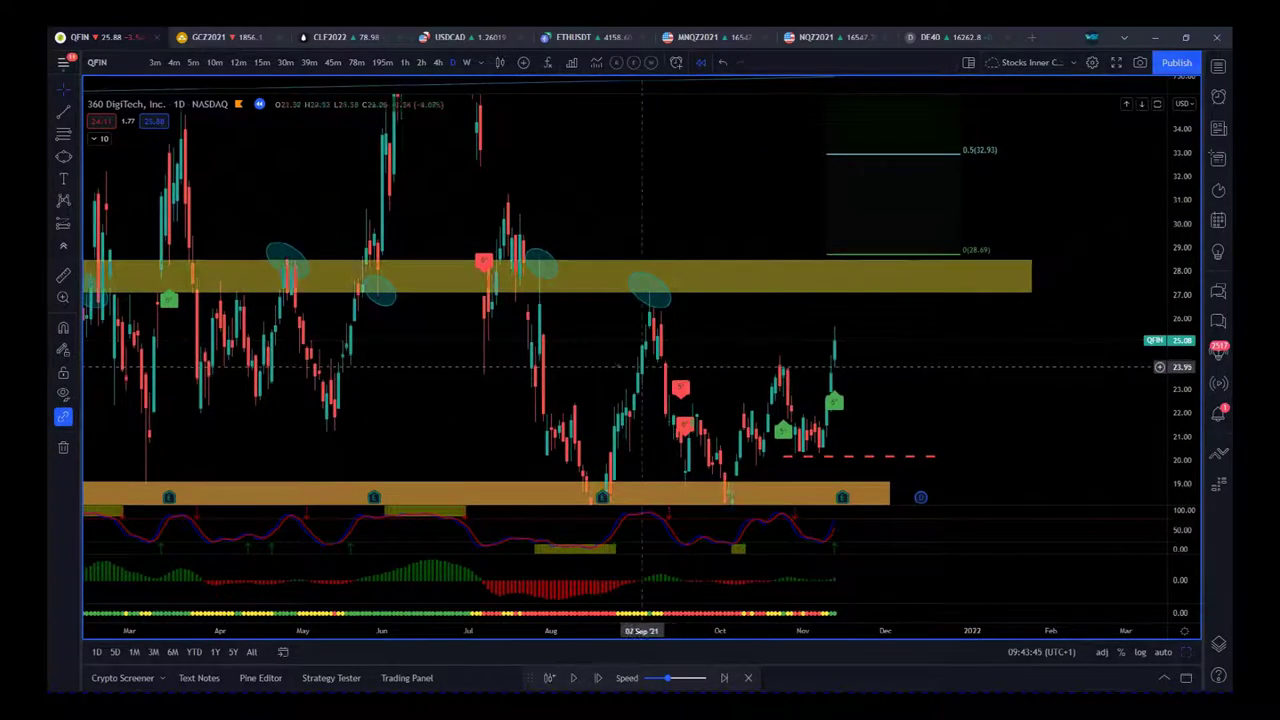
{"action": "left_click_drag", "start_coordinate": [460, 391], "coordinate": [669, 386]}
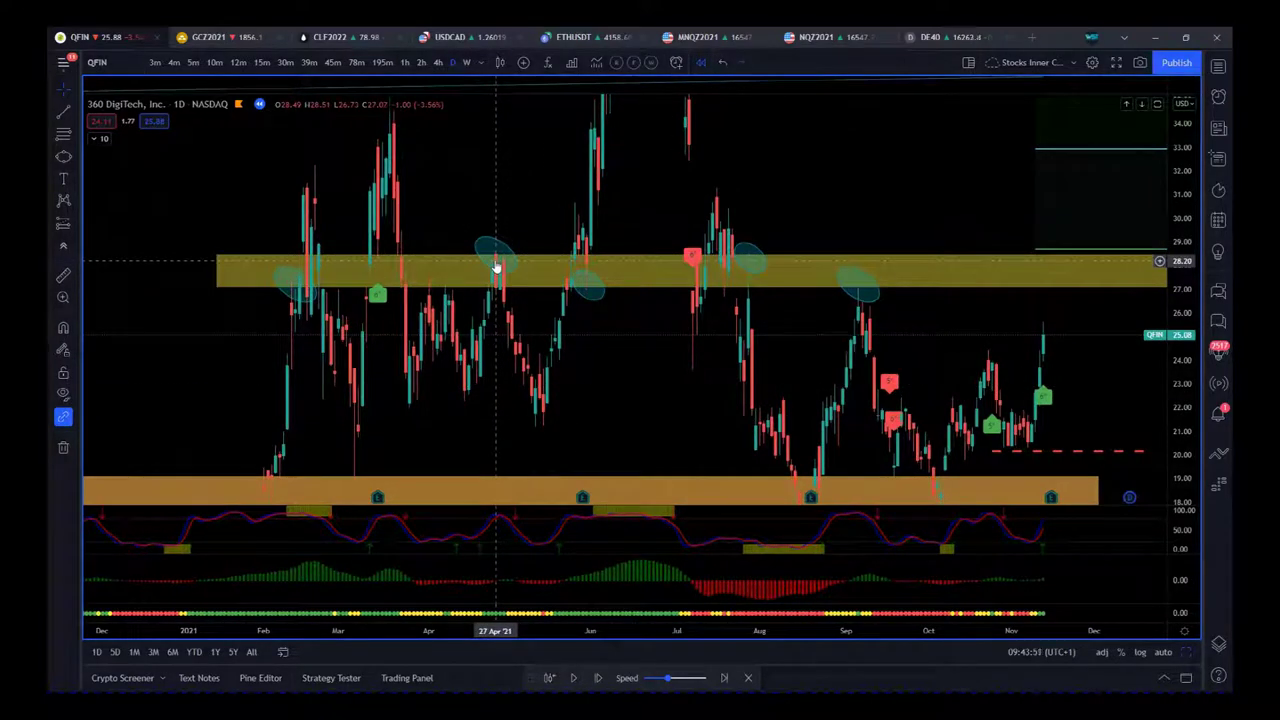
{"action": "left_click_drag", "start_coordinate": [975, 230], "coordinate": [827, 232]}
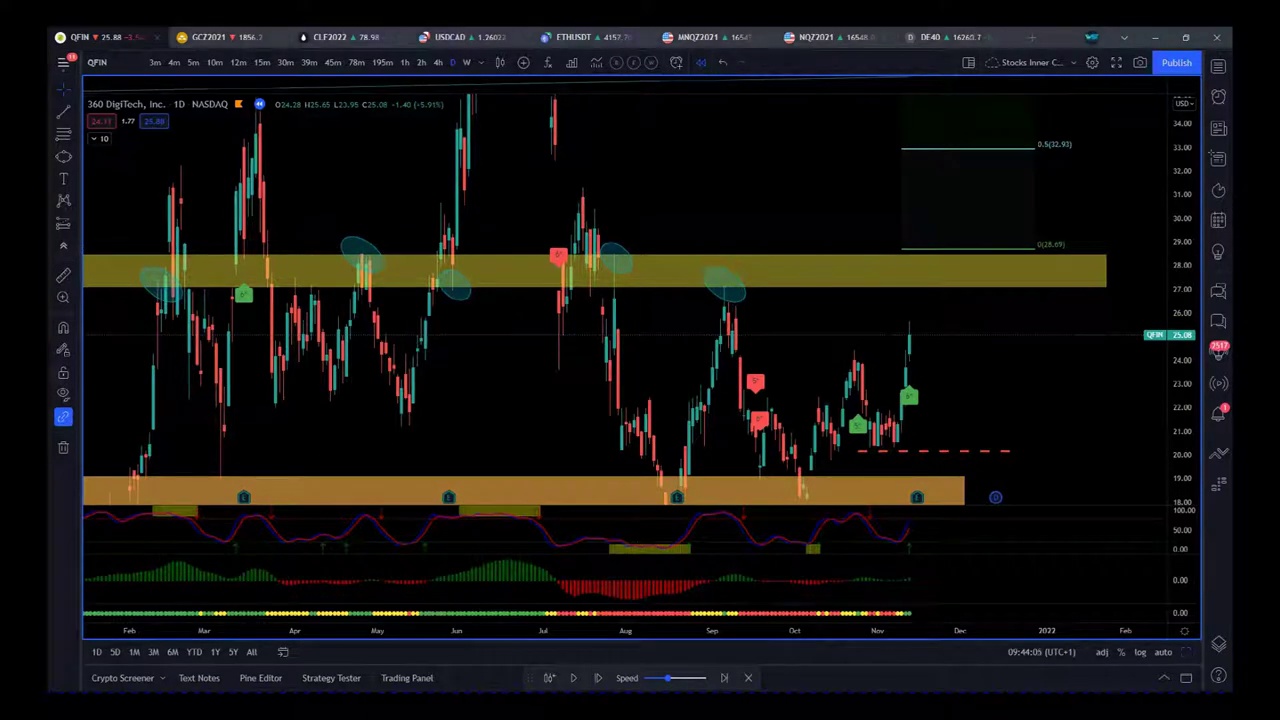
Switch to the Google Sheets trade log and check QFIN's timeframe, entry price and stop-loss in the watchlist
{"action": "key", "text": "alt+Tab"}
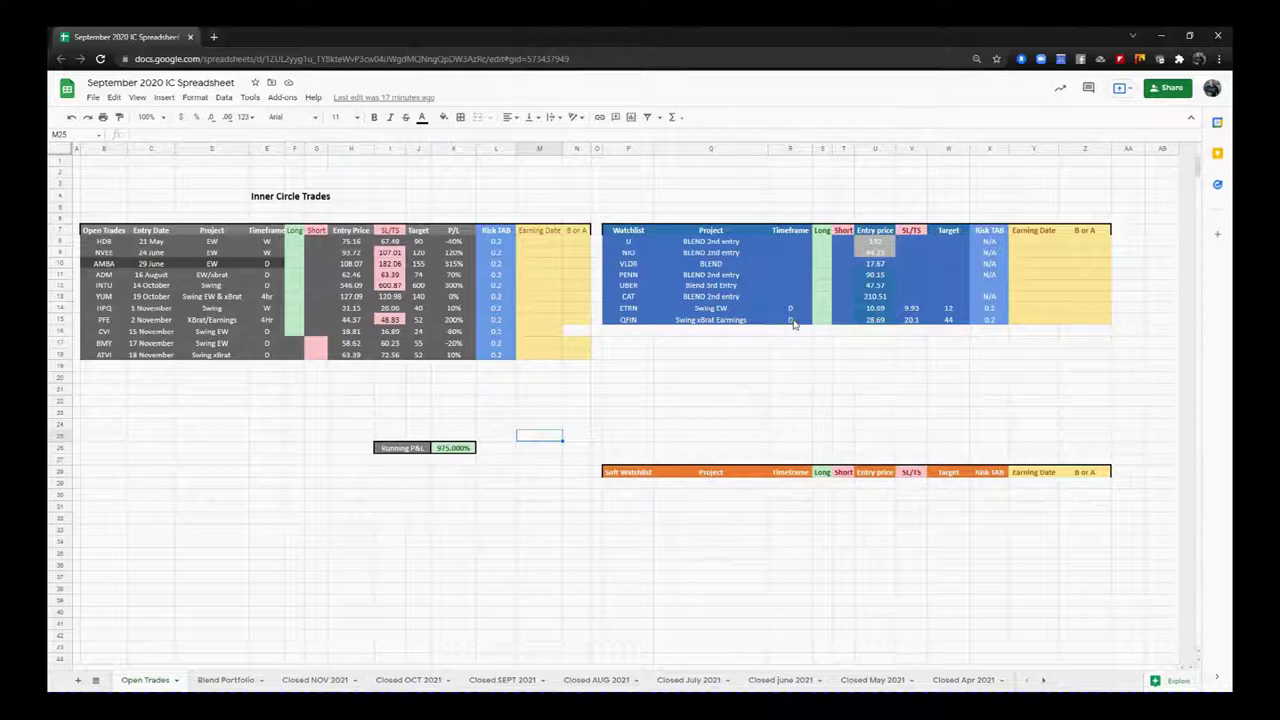
{"action": "left_click", "coordinate": [790, 320]}
{"action": "left_click", "coordinate": [875, 320]}
{"action": "left_click", "coordinate": [910, 321]}
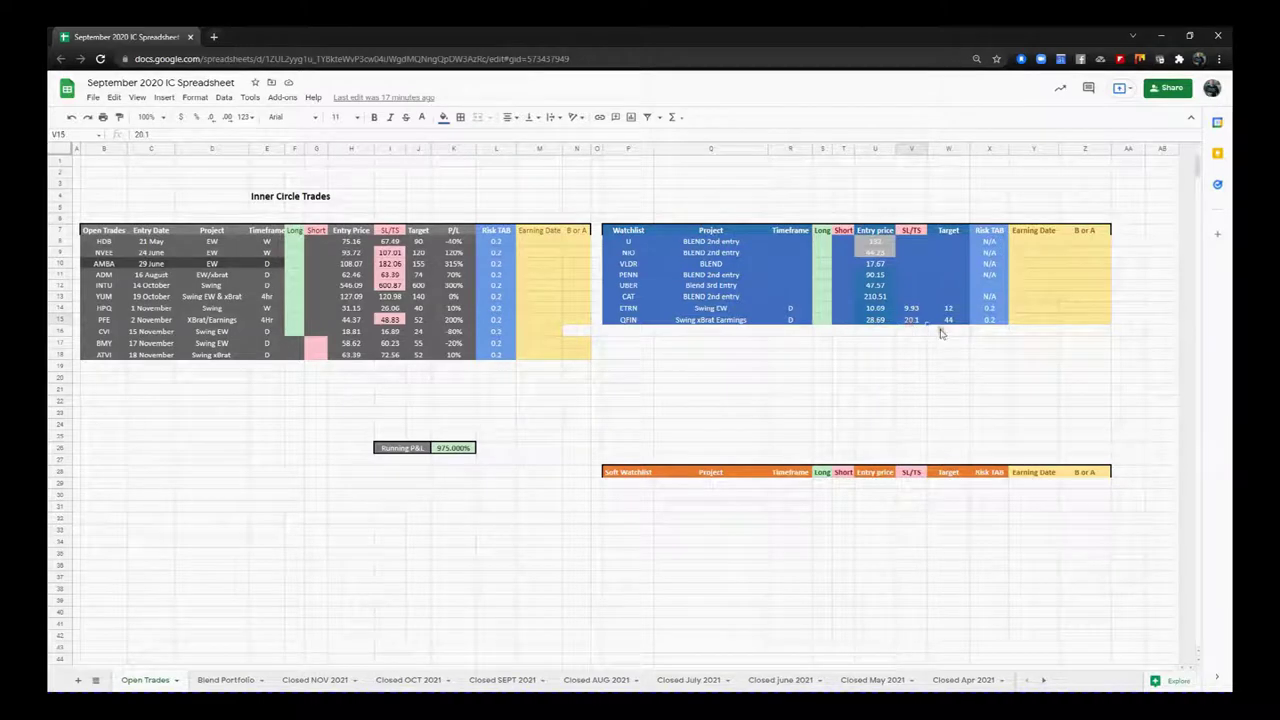
{"action": "left_click", "coordinate": [705, 428]}
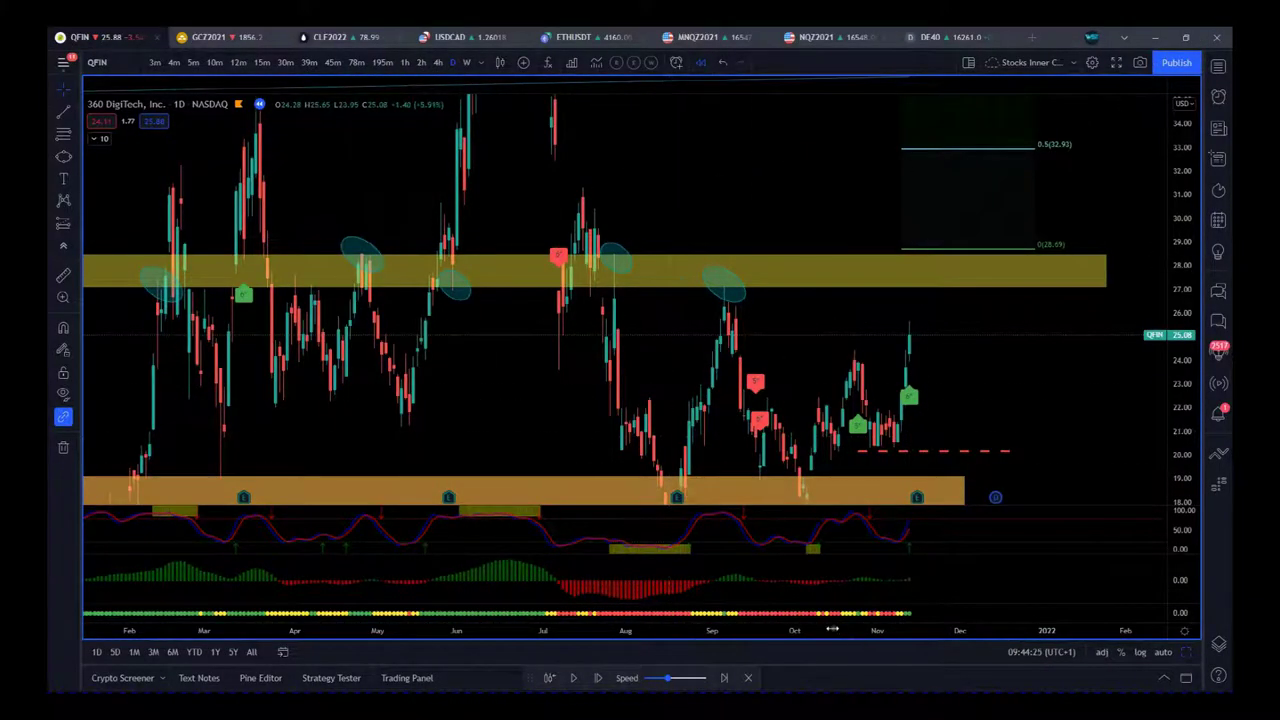
Return to the QFIN chart and advance the replay three bars, up to the candle that reaches the yellow zone
{"action": "scroll", "coordinate": [957, 640], "scroll_direction": "down", "scroll_amount": 5}
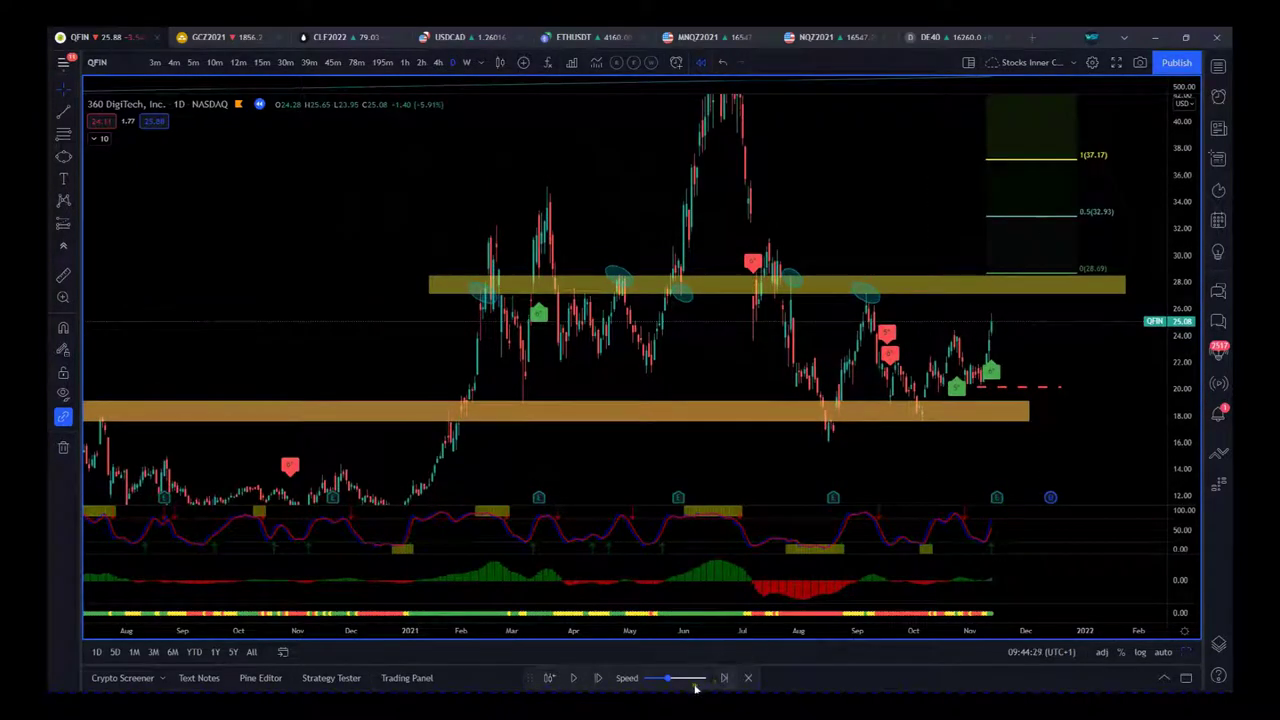
{"action": "left_click", "coordinate": [597, 680]}
{"action": "left_click", "coordinate": [597, 680]}
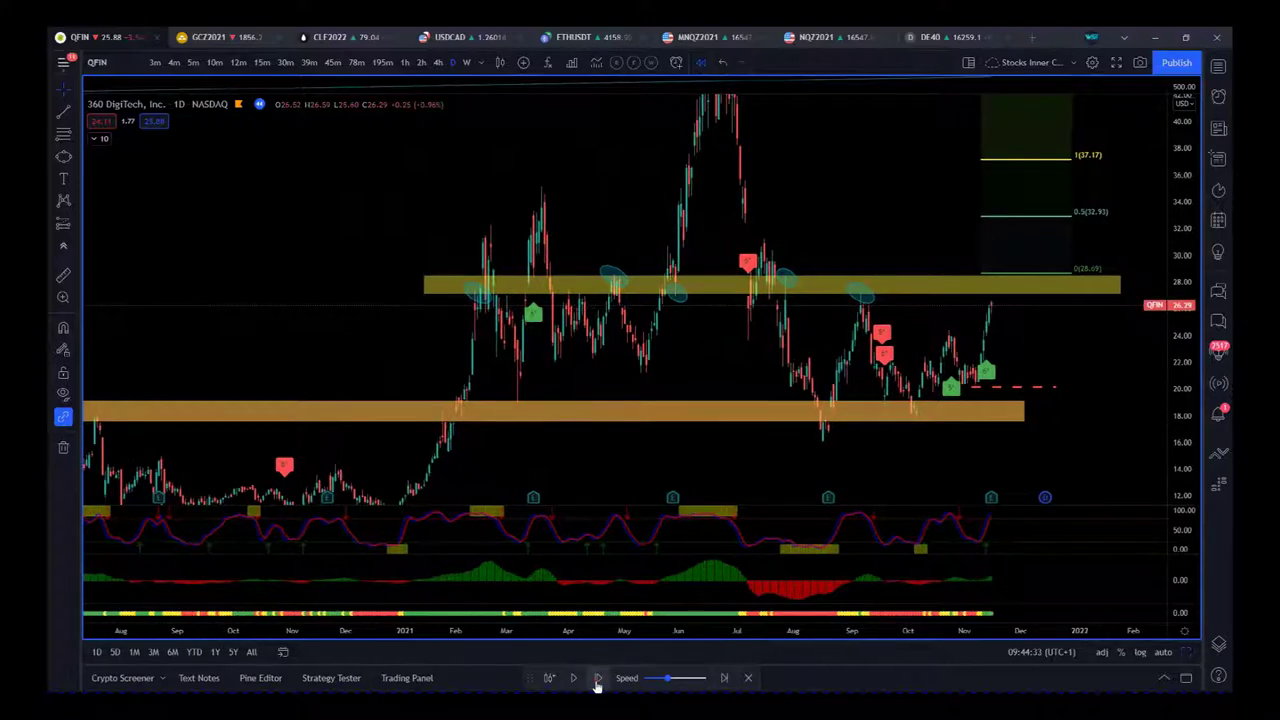
{"action": "left_click", "coordinate": [597, 680]}
{"action": "left_click_drag", "start_coordinate": [984, 631], "coordinate": [860, 628]}
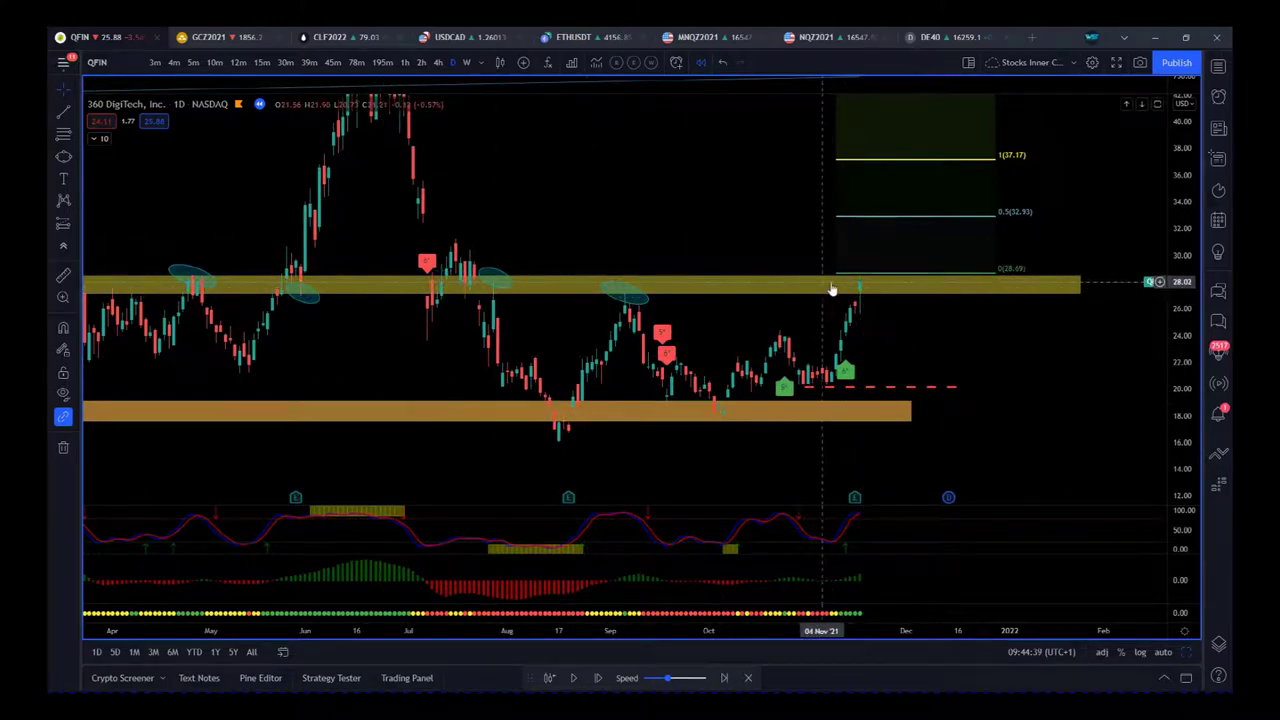
{"action": "left_click_drag", "start_coordinate": [1052, 441], "coordinate": [1086, 467]}
{"action": "left_click_drag", "start_coordinate": [1185, 425], "coordinate": [1188, 398]}
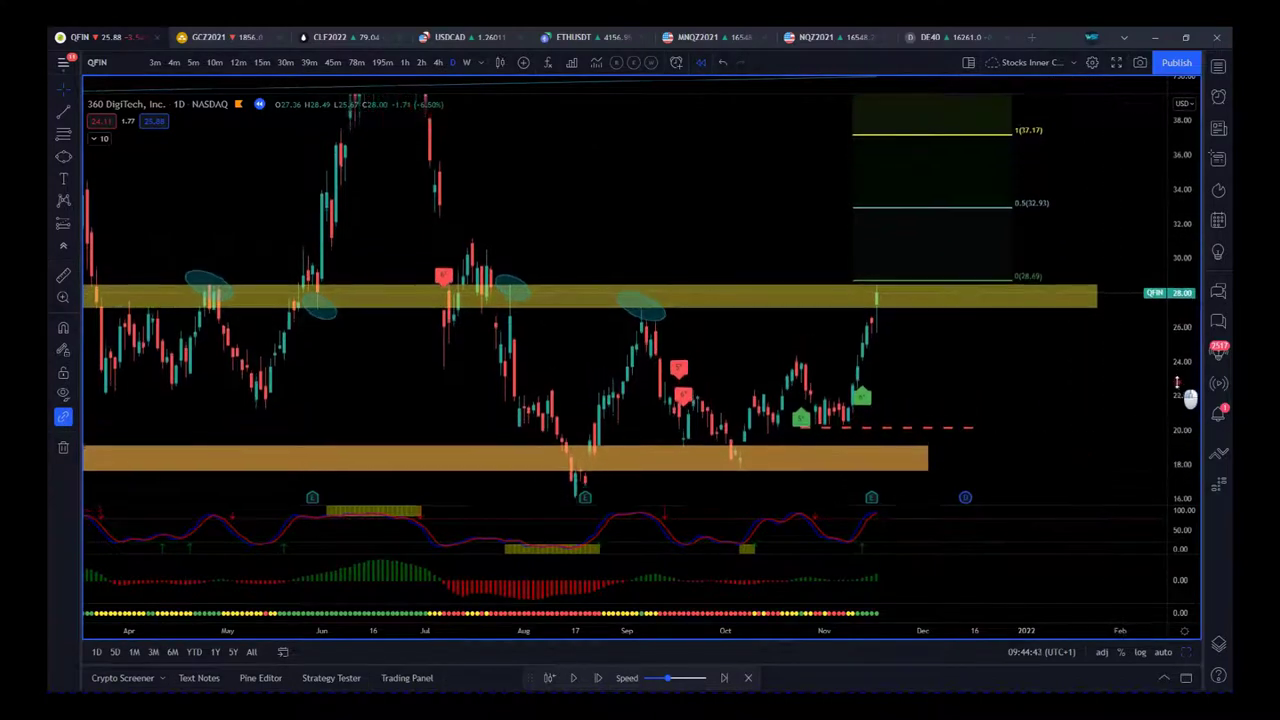
{"action": "left_click_drag", "start_coordinate": [918, 636], "coordinate": [872, 641]}
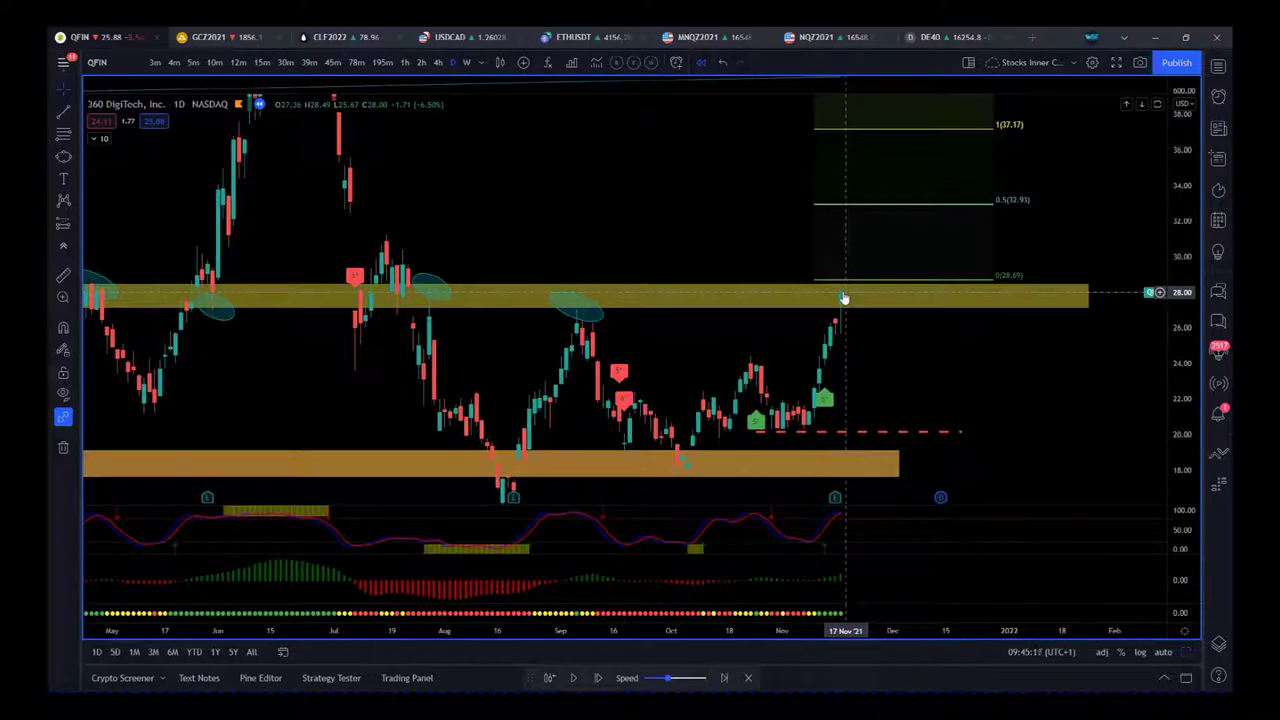
{"action": "key", "text": "shift+Right"}
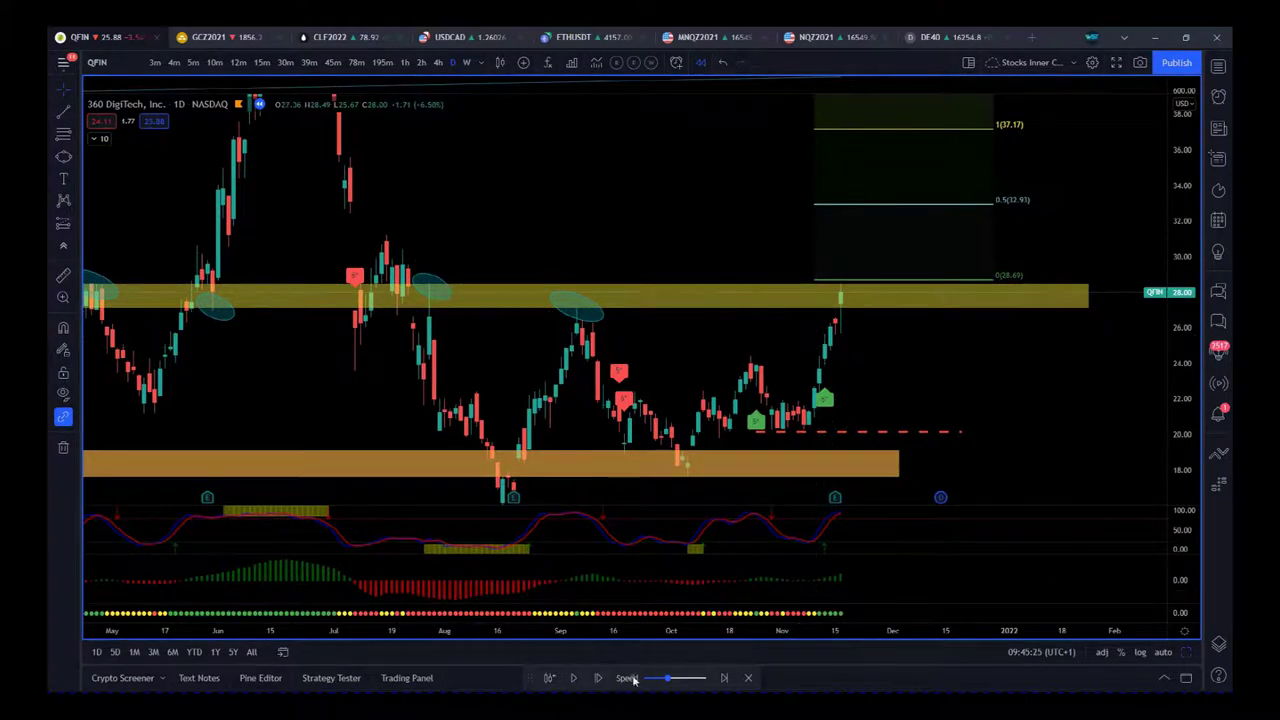
Jump the replay to the latest QFIN bar and exit replay mode
{"action": "left_click", "coordinate": [726, 678]}
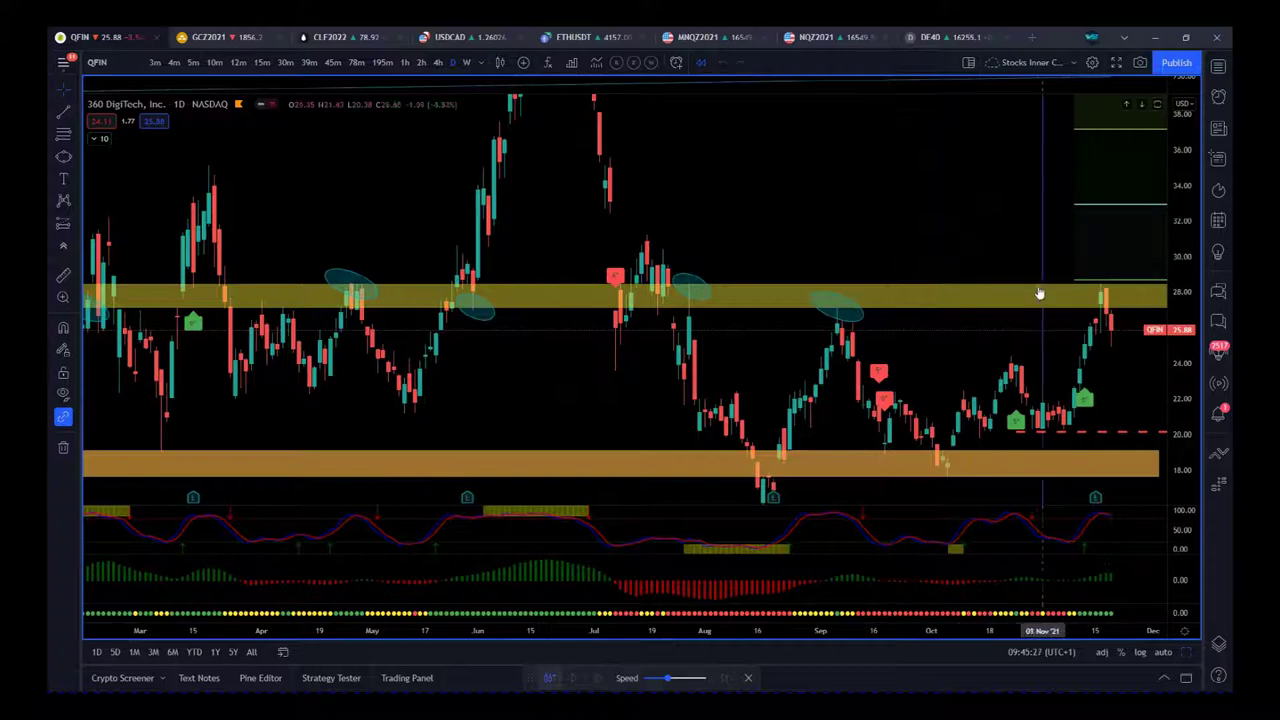
{"action": "left_click_drag", "start_coordinate": [970, 240], "coordinate": [746, 237]}
{"action": "left_click_drag", "start_coordinate": [858, 633], "coordinate": [717, 526]}
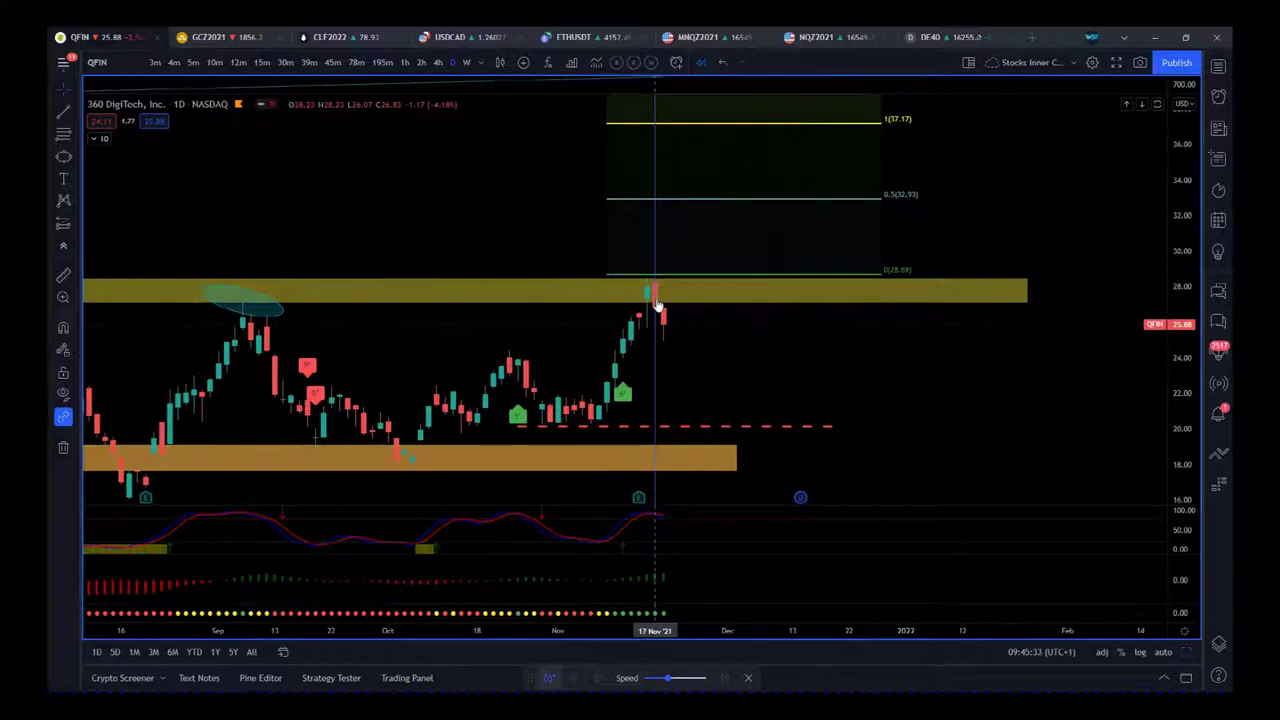
{"action": "left_click", "coordinate": [703, 62]}
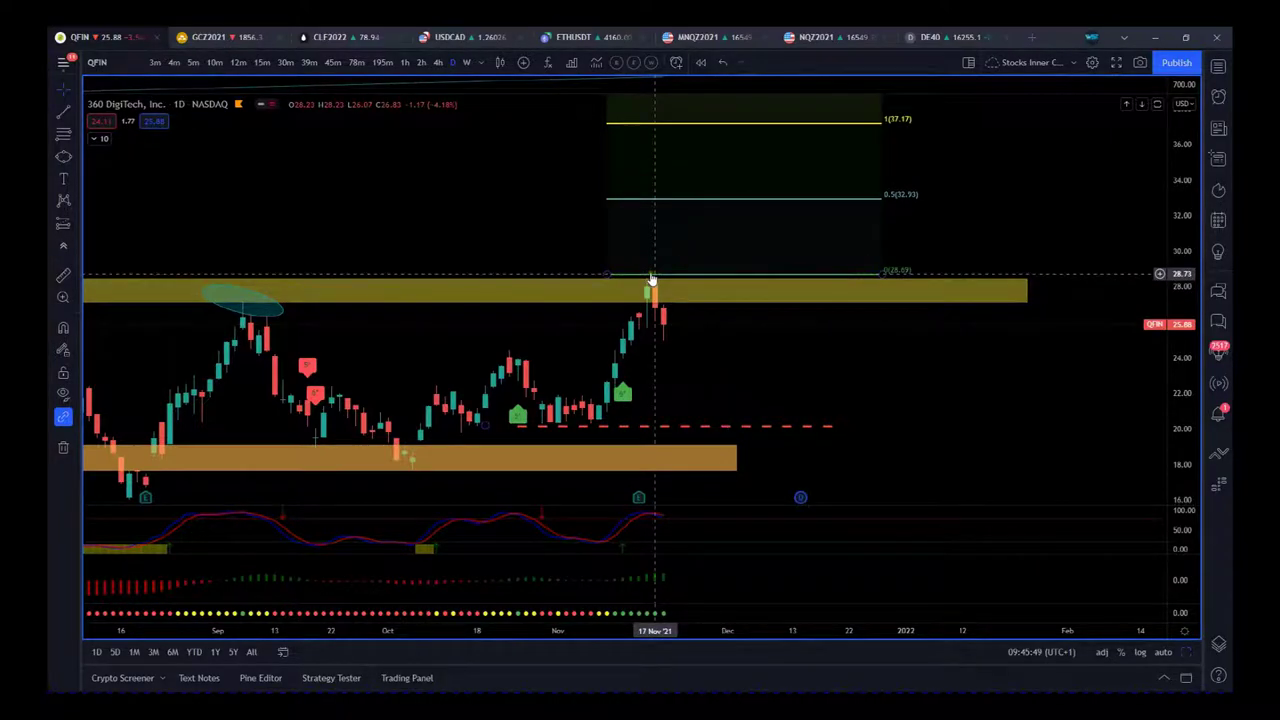
Show the hidden The Manager Day Trading indicator over the February to July 2021 price action and collapse the indicator list
{"action": "left_click_drag", "start_coordinate": [661, 641], "coordinate": [981, 650]}
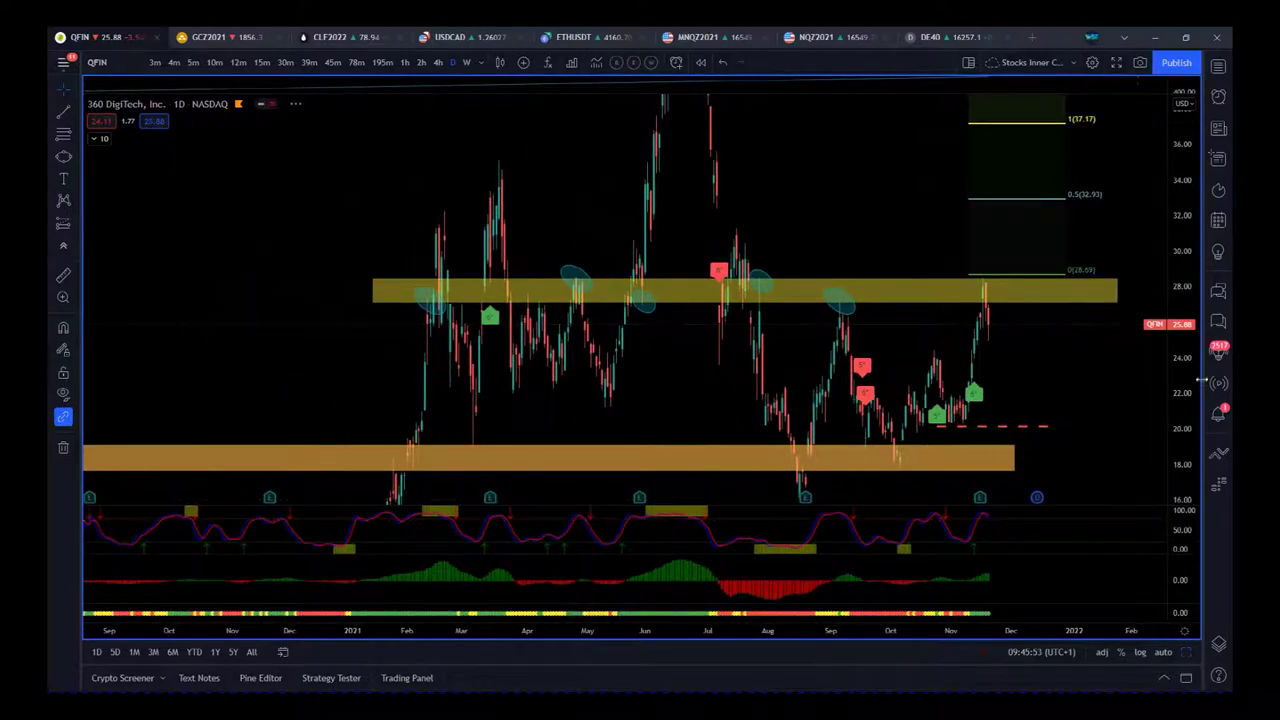
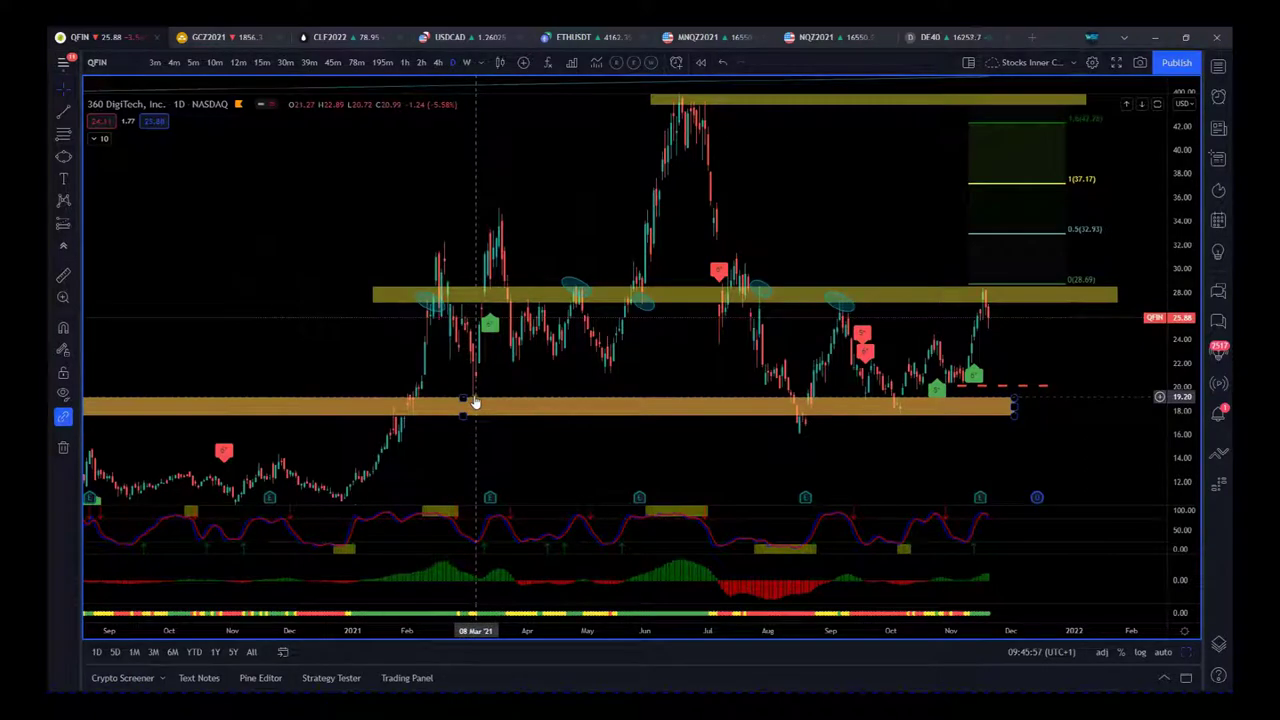
{"action": "left_click_drag", "start_coordinate": [629, 450], "coordinate": [860, 452]}
{"action": "scroll", "coordinate": [808, 450], "scroll_direction": "up", "scroll_amount": 5}
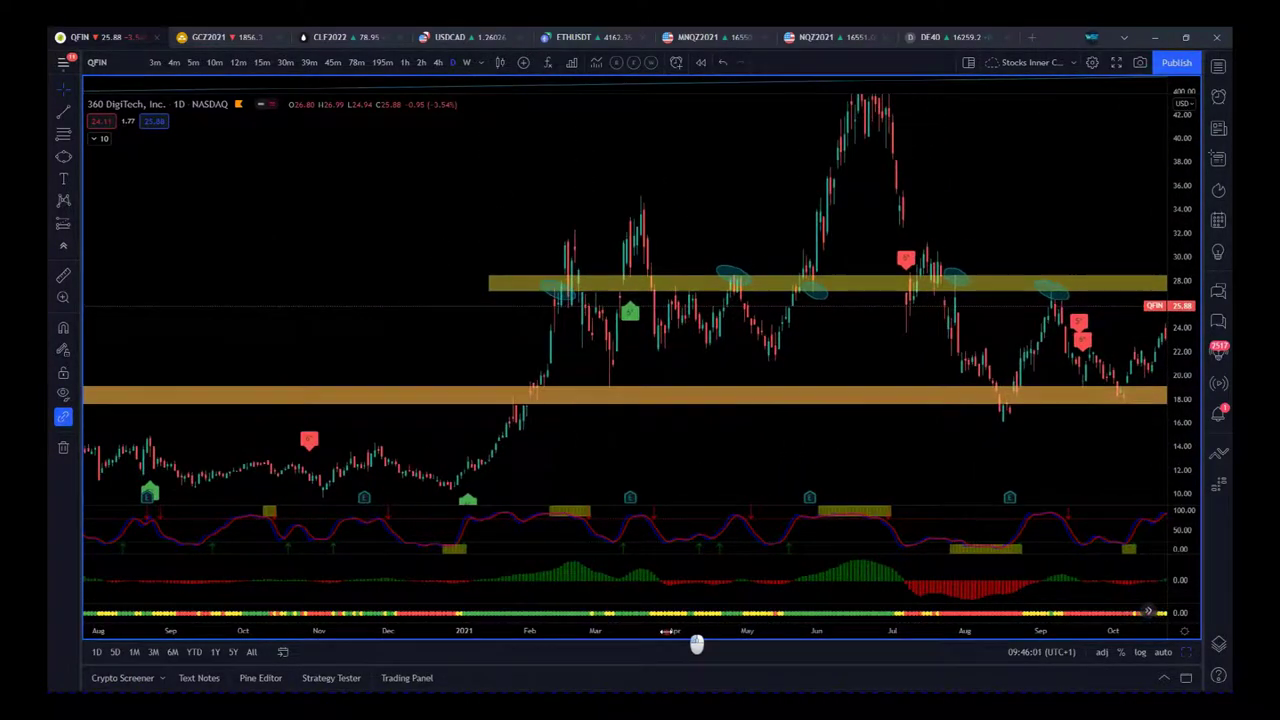
{"action": "scroll", "coordinate": [451, 451], "scroll_direction": "up", "scroll_amount": 3}
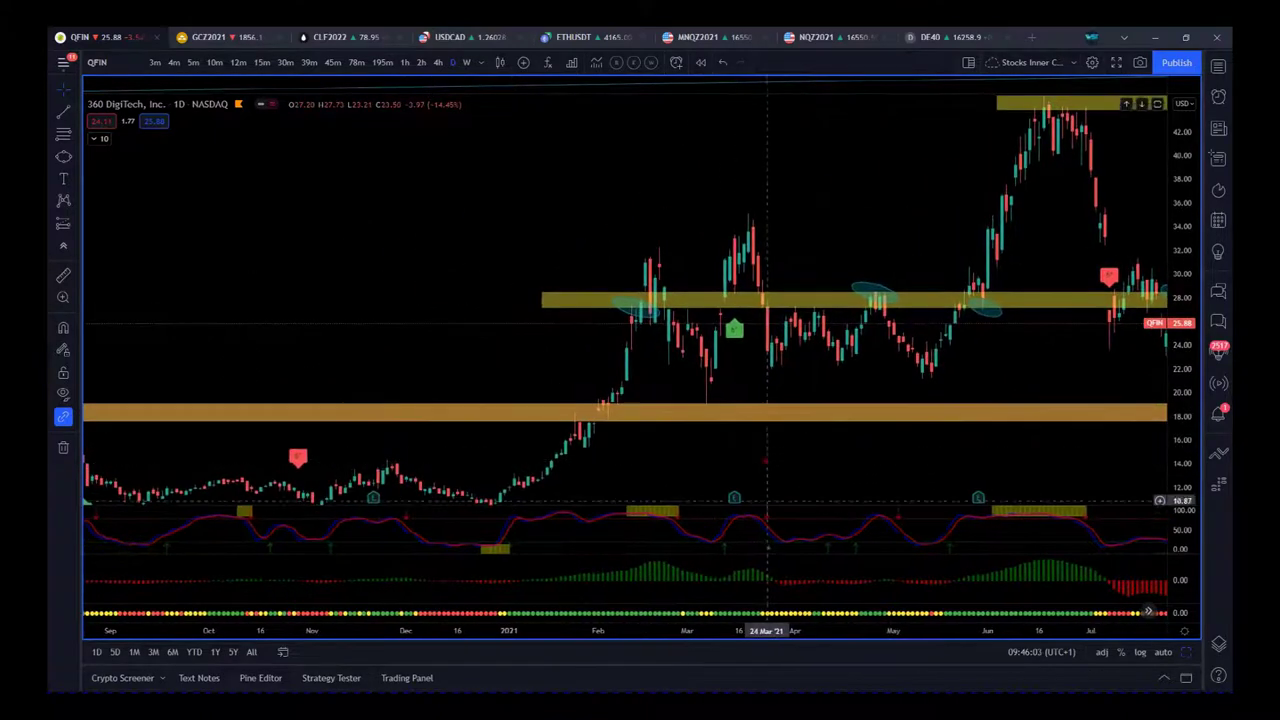
{"action": "left_click_drag", "start_coordinate": [743, 626], "coordinate": [489, 617]}
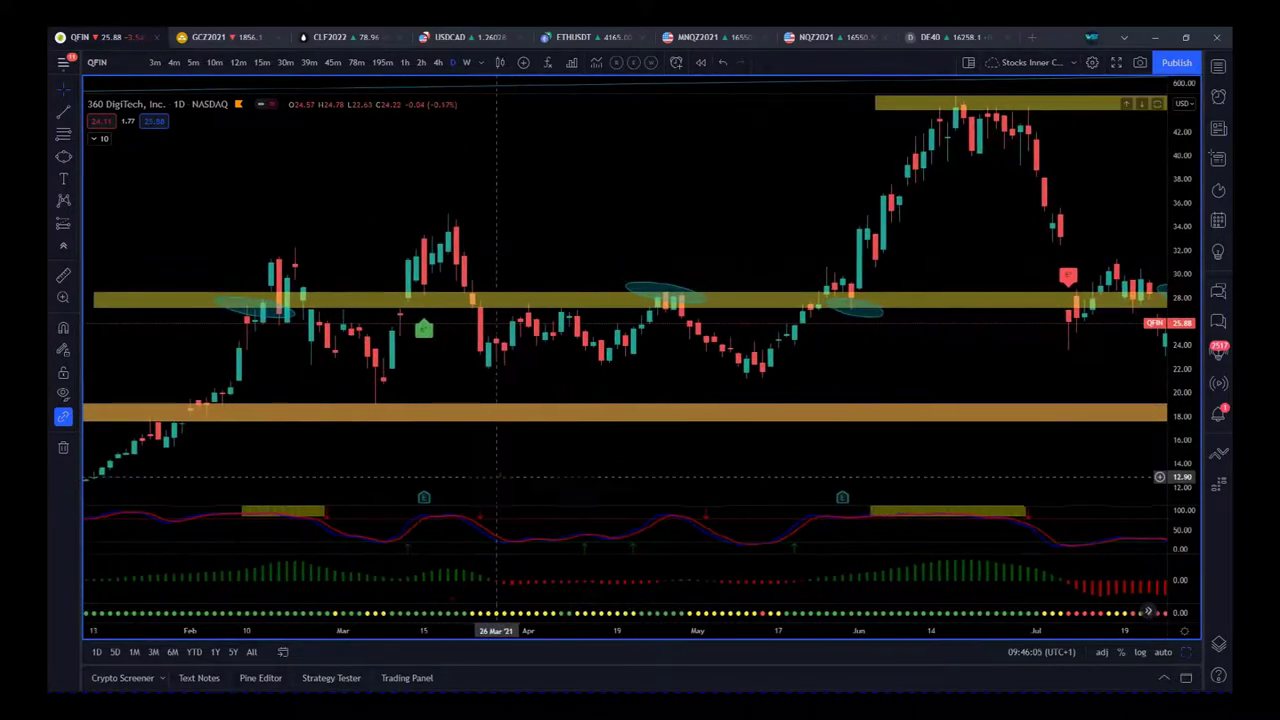
{"action": "scroll", "coordinate": [489, 471], "scroll_direction": "up", "scroll_amount": 1}
{"action": "left_click", "coordinate": [98, 140]}
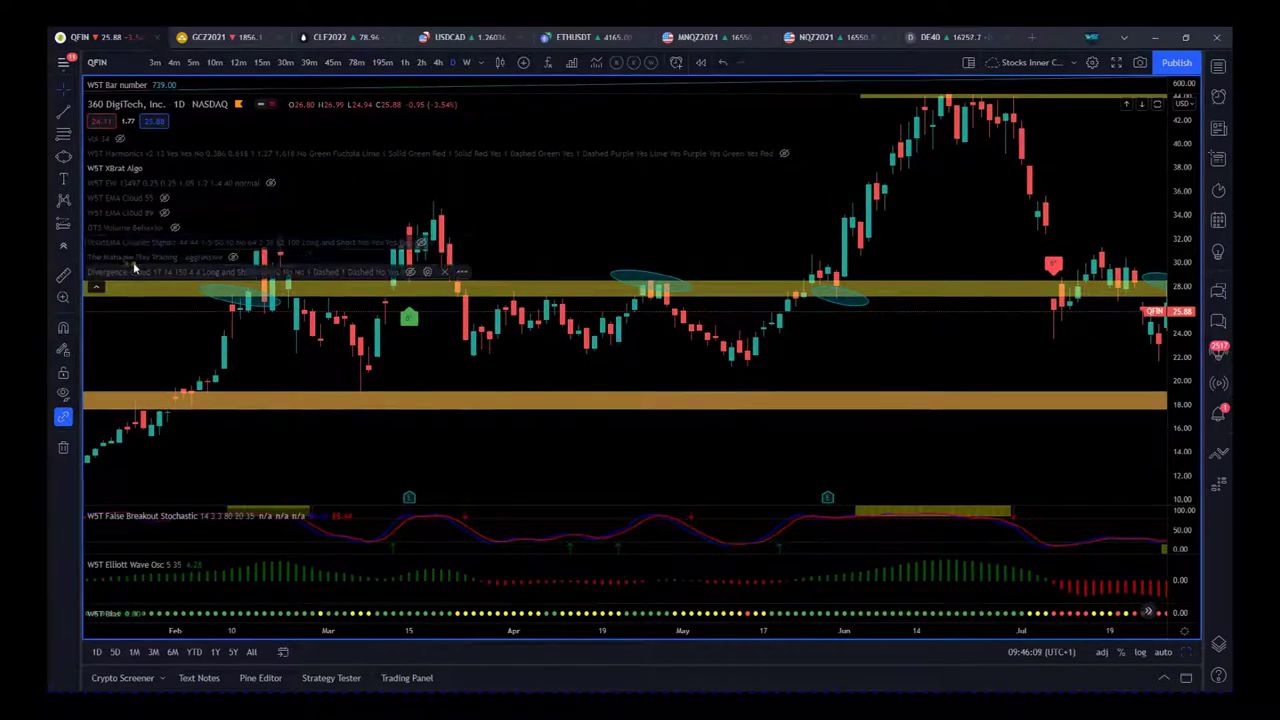
{"action": "left_click", "coordinate": [233, 258]}
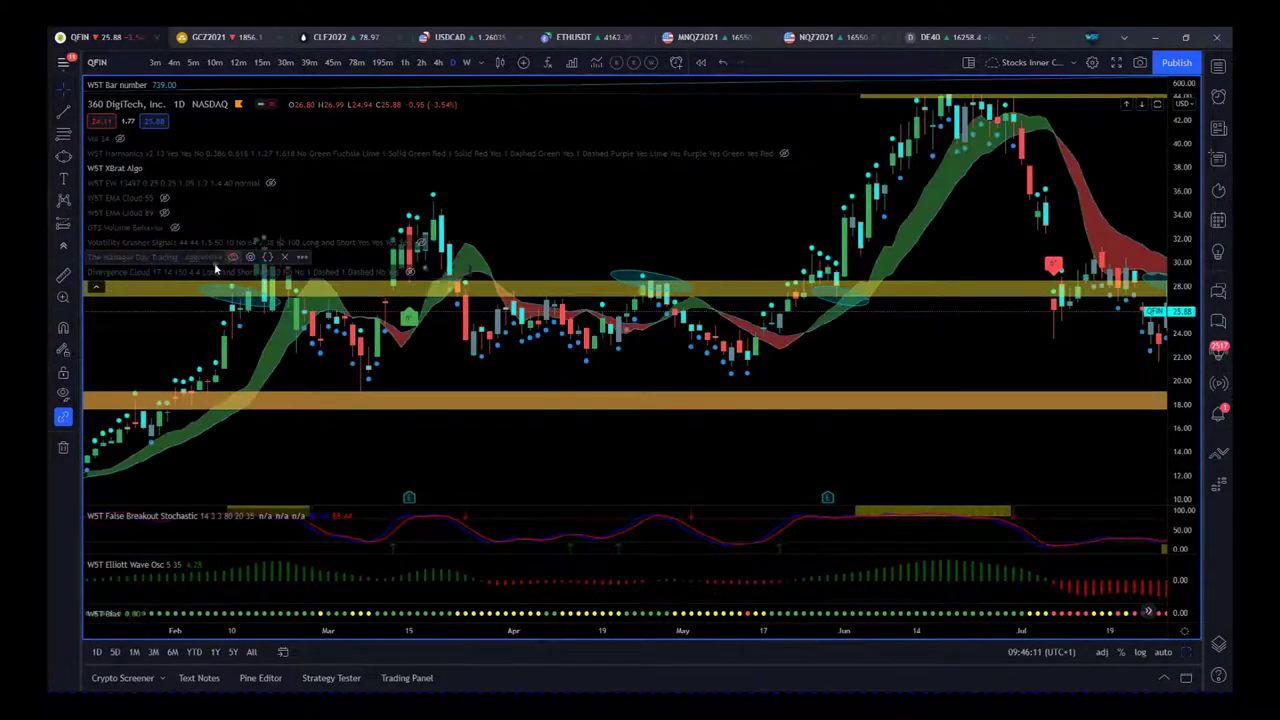
{"action": "left_click", "coordinate": [98, 288]}
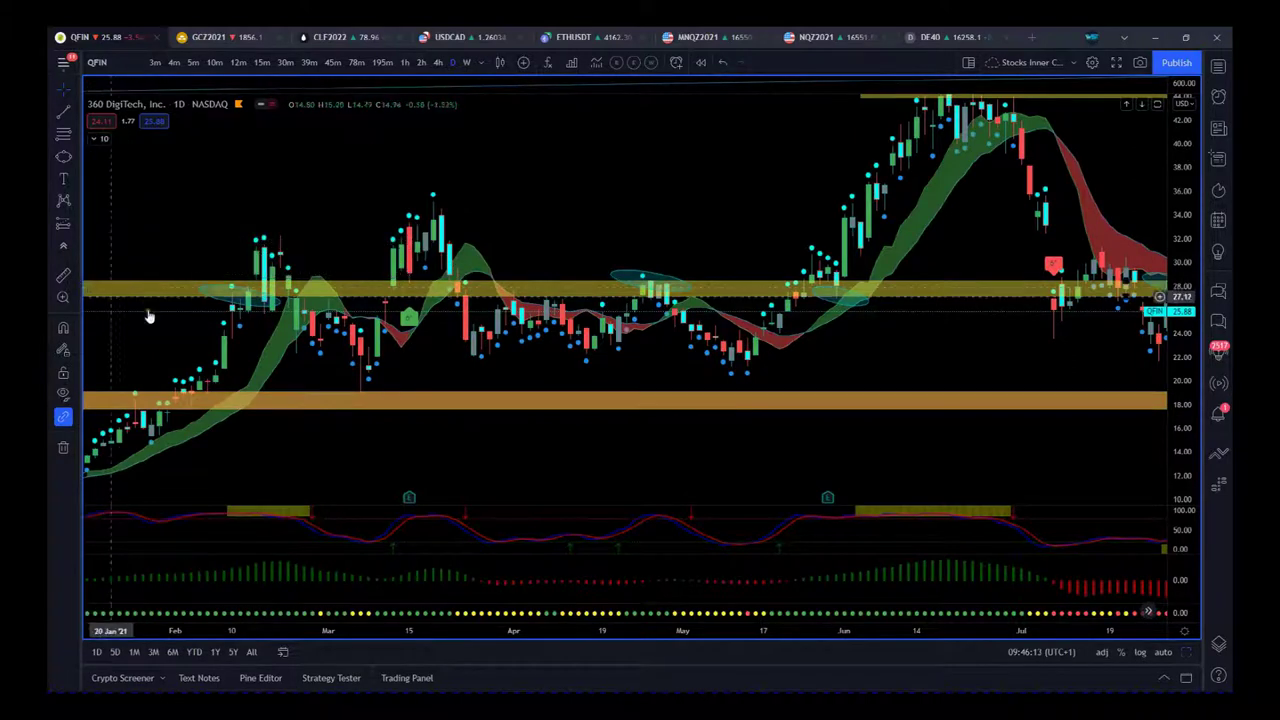
Examine how QFIN price reacted at the orange zone in March 2021 and trace the zone back to its 2020 start
{"action": "left_click_drag", "start_coordinate": [405, 460], "coordinate": [598, 455]}
{"action": "left_click_drag", "start_coordinate": [597, 630], "coordinate": [391, 630]}
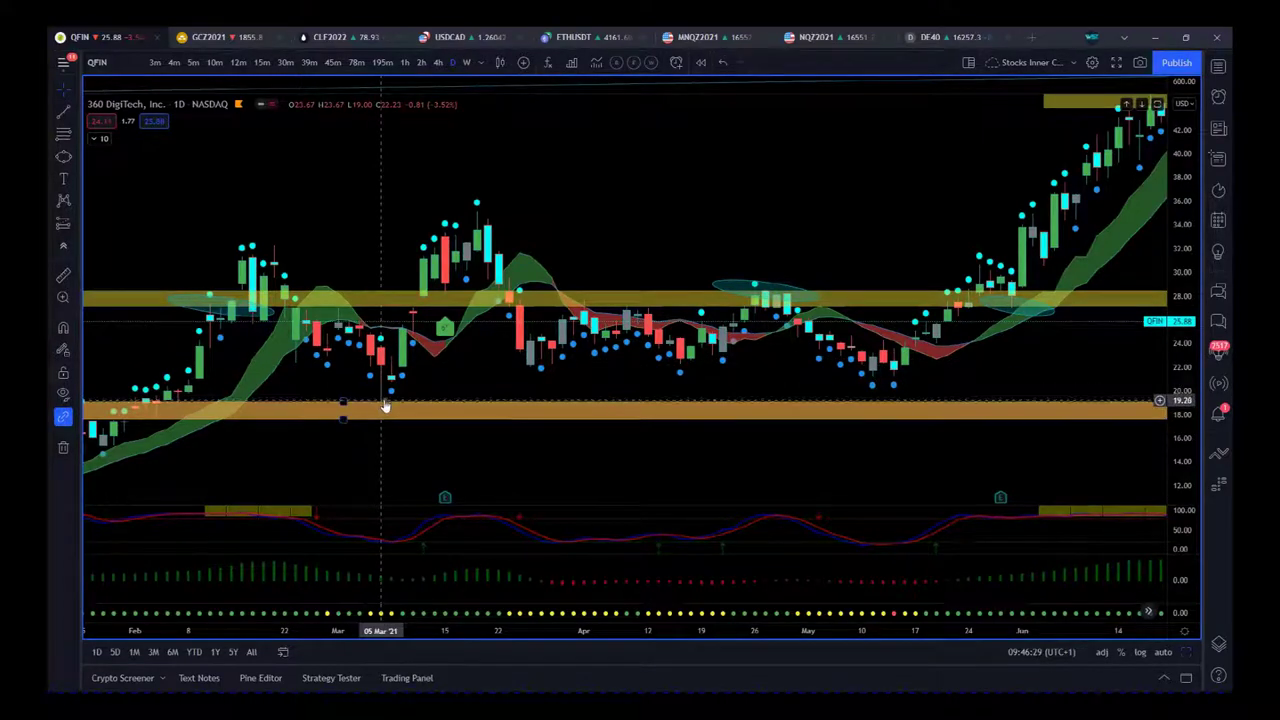
{"action": "left_click_drag", "start_coordinate": [895, 452], "coordinate": [645, 415]}
{"action": "left_click_drag", "start_coordinate": [1010, 460], "coordinate": [857, 470]}
{"action": "scroll", "coordinate": [860, 440], "scroll_direction": "down", "scroll_amount": 5}
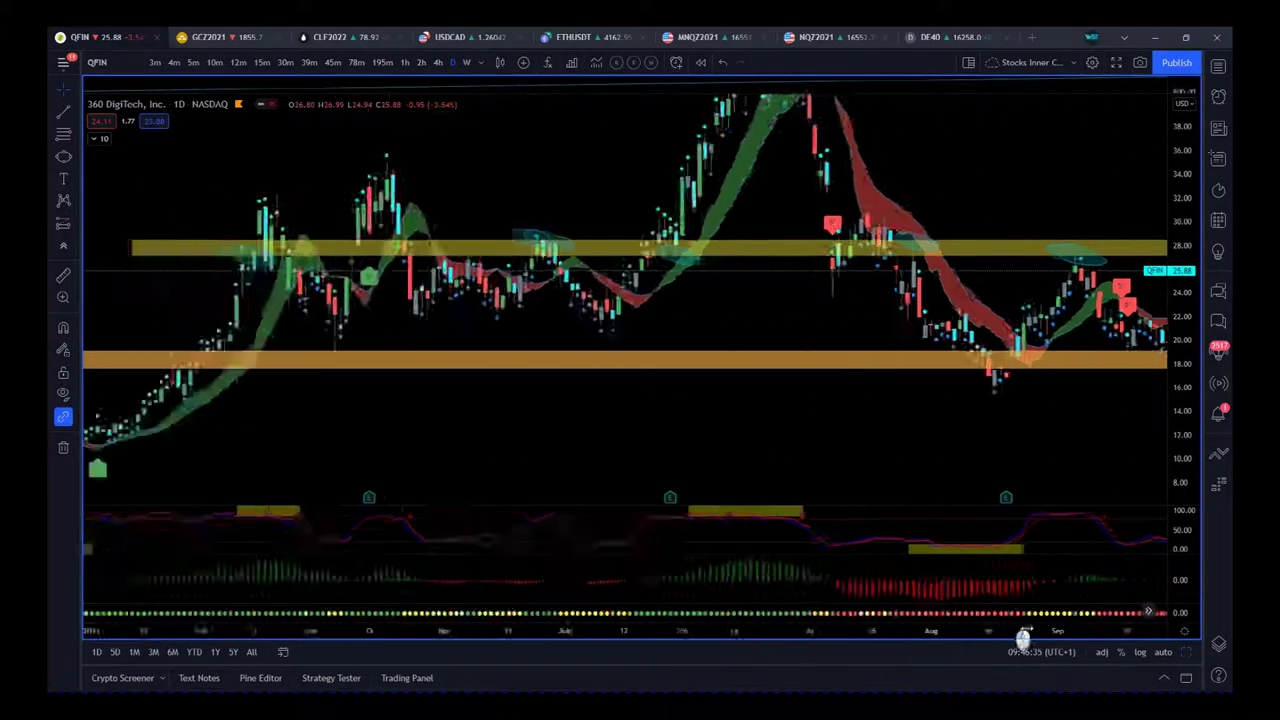
{"action": "scroll", "coordinate": [856, 436], "scroll_direction": "left", "scroll_amount": 3}
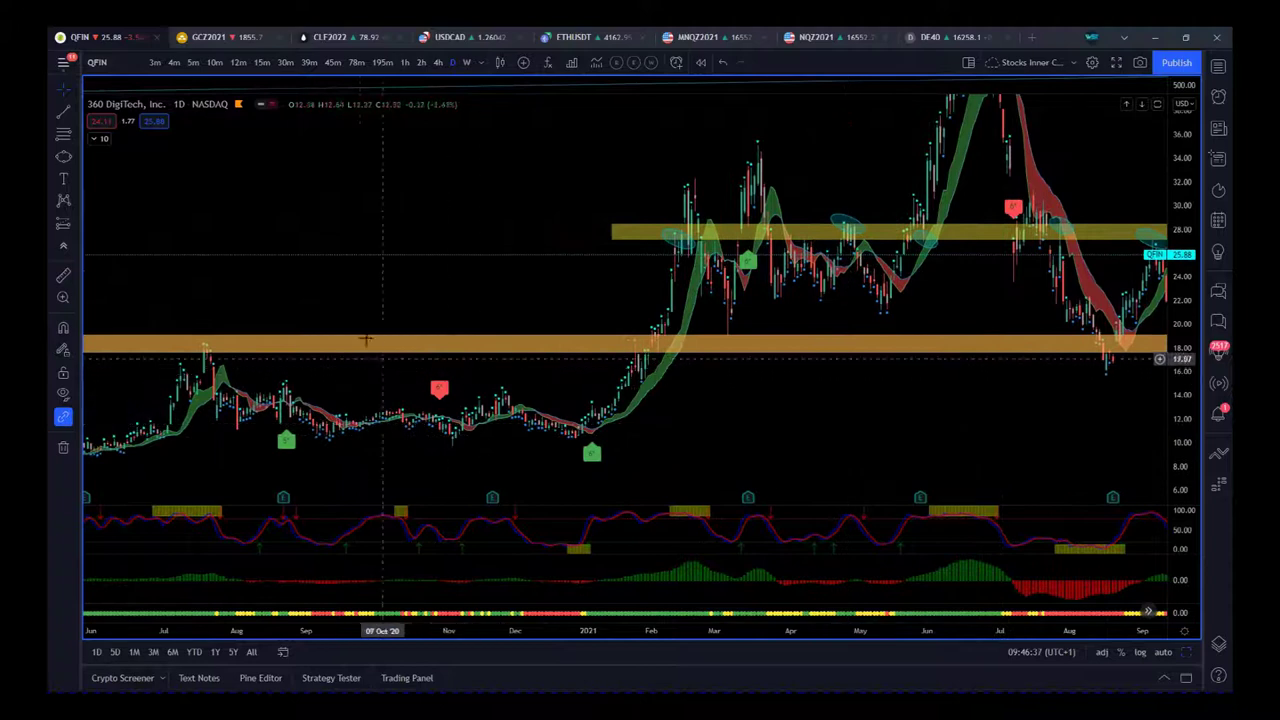
{"action": "scroll", "coordinate": [463, 303], "scroll_direction": "left", "scroll_amount": 5}
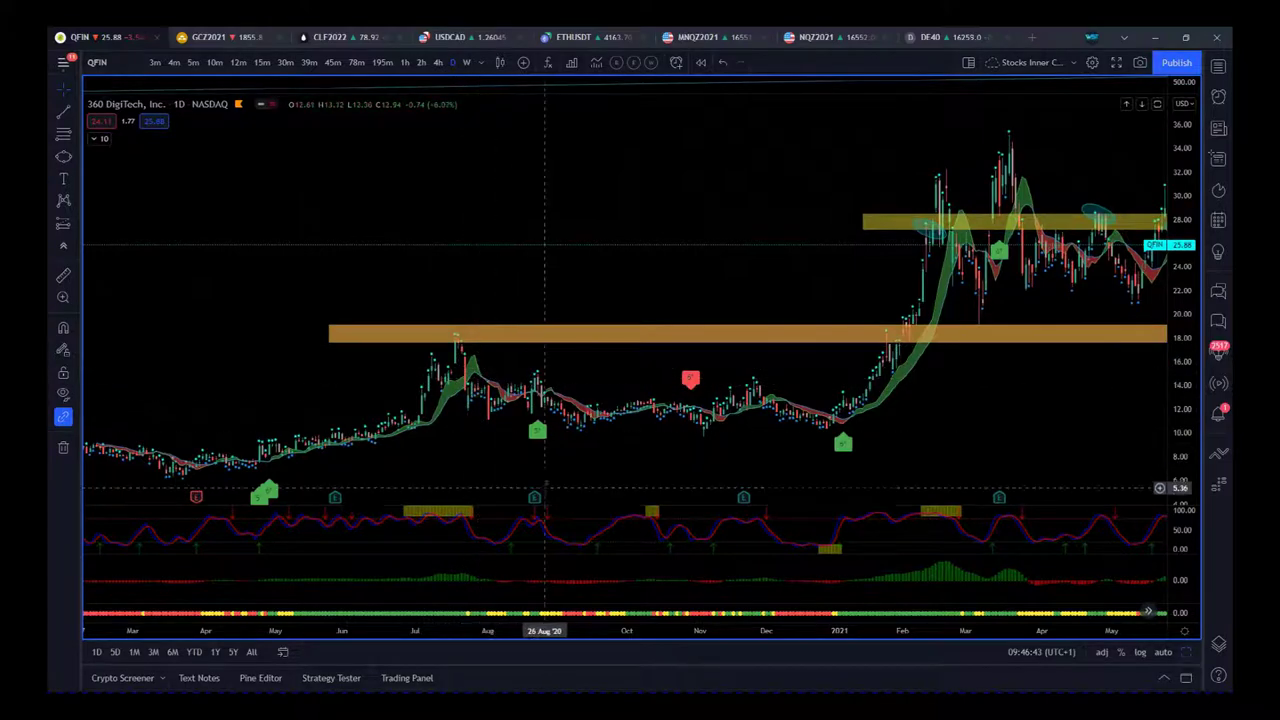
Inspect the July 2020 swing high where the orange zone originates
{"action": "scroll", "coordinate": [830, 466], "scroll_direction": "up", "scroll_amount": 4}
{"action": "left_click_drag", "start_coordinate": [777, 628], "coordinate": [443, 637]}
{"action": "left_click_drag", "start_coordinate": [352, 443], "coordinate": [518, 380]}
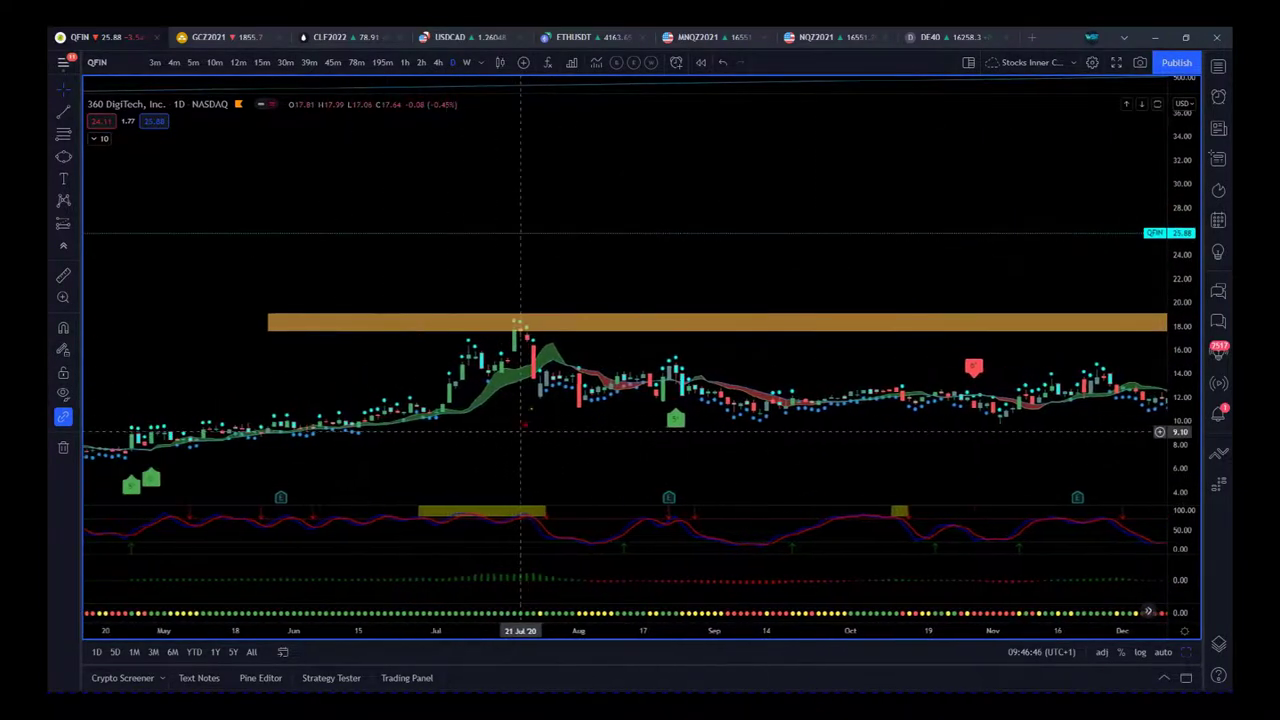
{"action": "left_click", "coordinate": [510, 320]}
Follow the orange and yellow zones forward from July 2020 to the November 2021 bars and the Fibonacci targets above them
{"action": "left_click_drag", "start_coordinate": [1010, 438], "coordinate": [605, 433]}
{"action": "scroll", "coordinate": [906, 437], "scroll_direction": "right", "scroll_amount": 10}
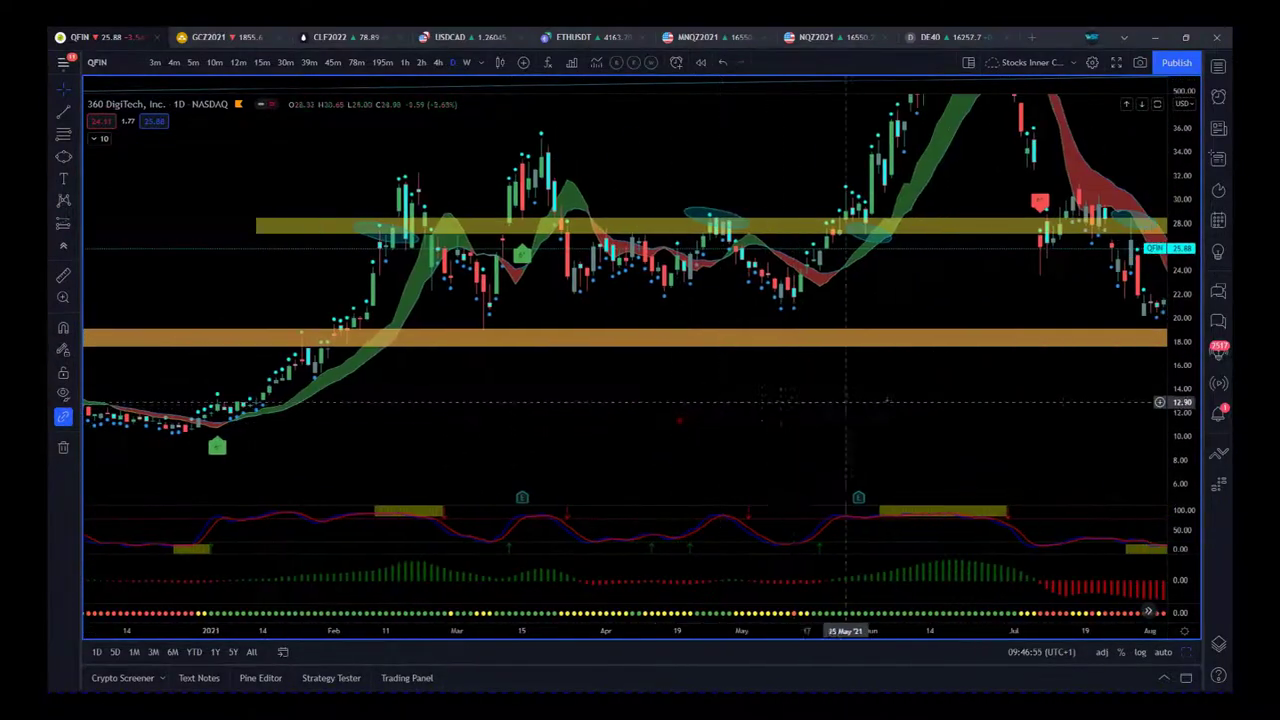
{"action": "scroll", "coordinate": [910, 433], "scroll_direction": "right", "scroll_amount": 10}
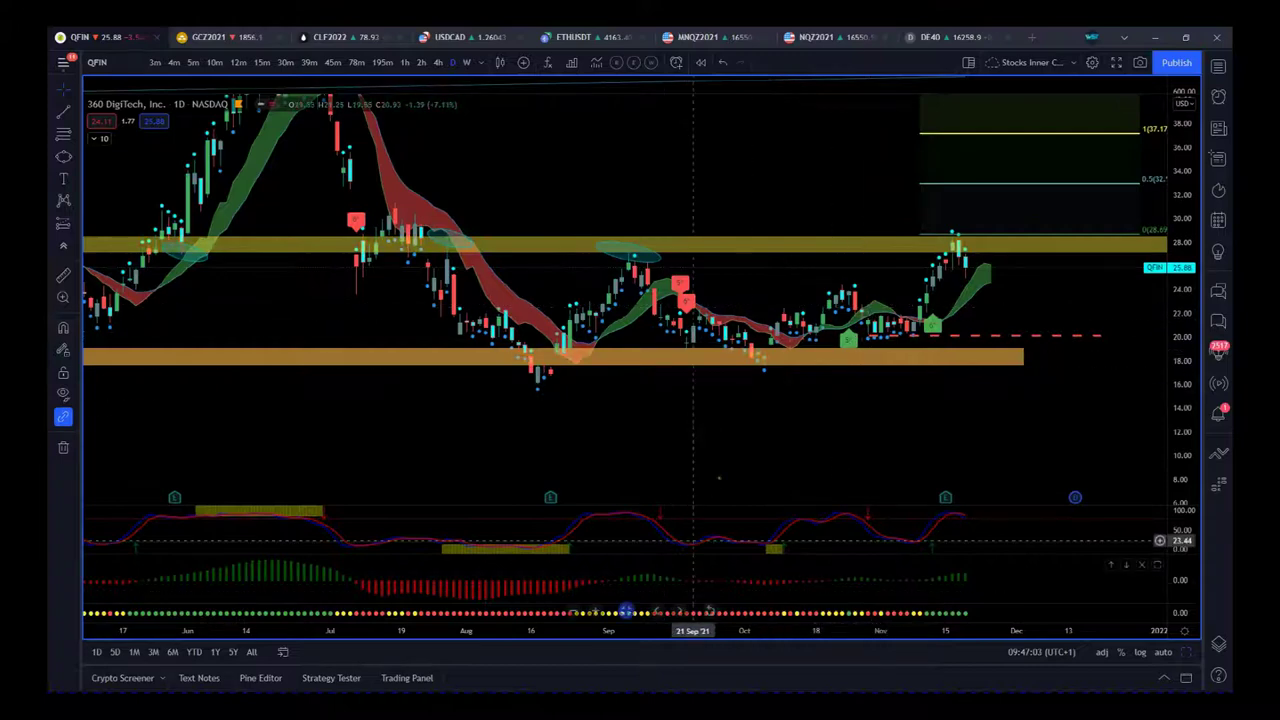
{"action": "left_click_drag", "start_coordinate": [729, 466], "coordinate": [736, 515]}
{"action": "scroll", "coordinate": [670, 615], "scroll_direction": "down", "scroll_amount": 3}
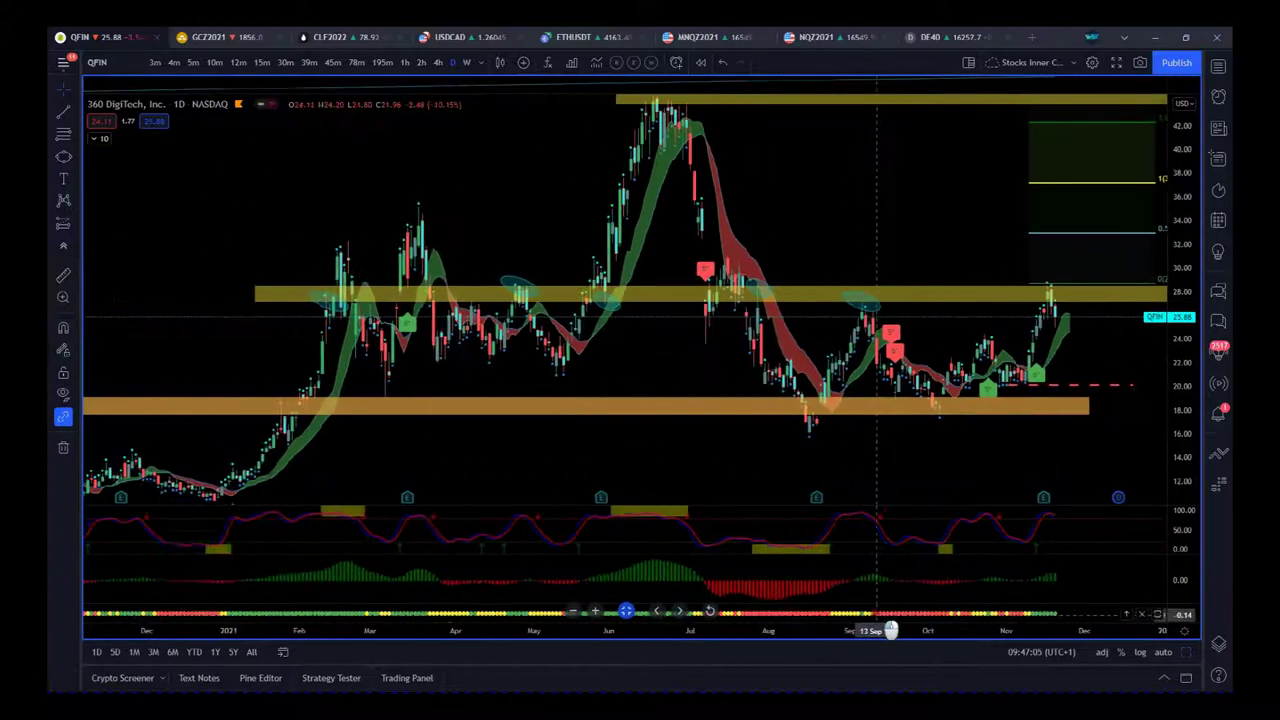
{"action": "left_click_drag", "start_coordinate": [750, 208], "coordinate": [714, 220]}
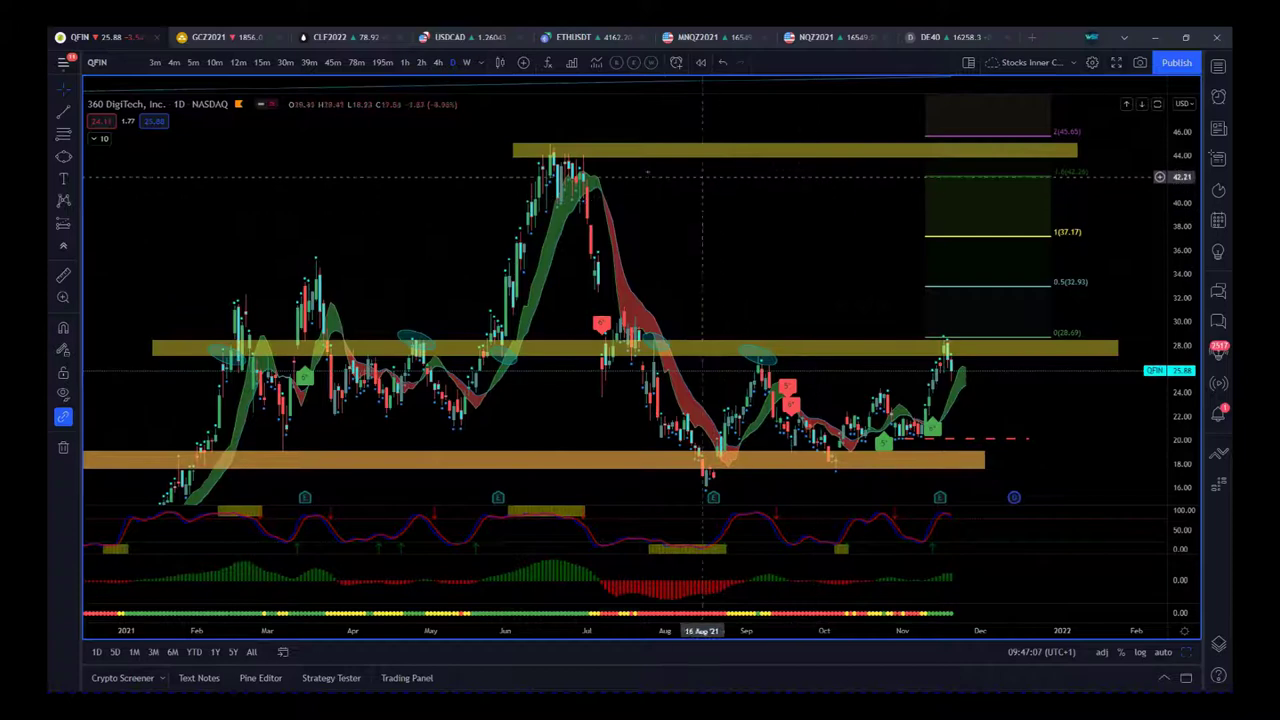
Slightly lower the bottom edge of the upper yellow zone at the June 2021 highs
{"action": "left_click", "coordinate": [533, 148]}
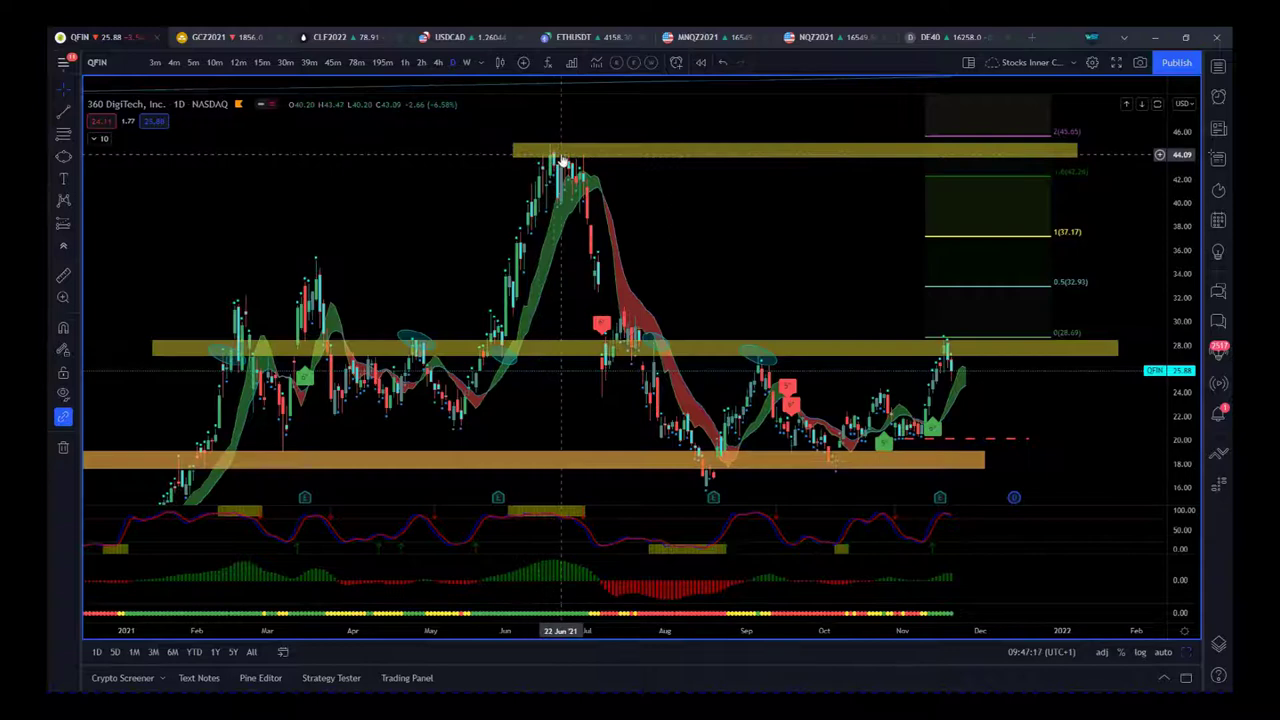
{"action": "left_click", "coordinate": [795, 155]}
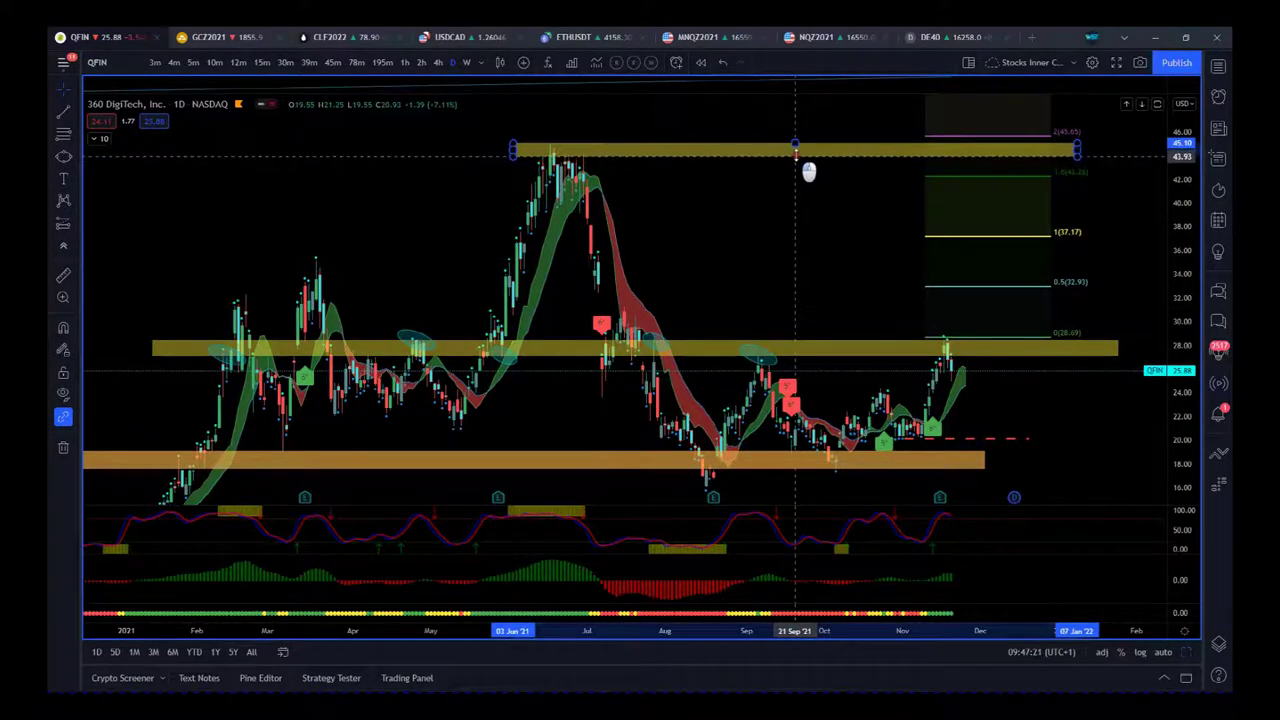
{"action": "left_click_drag", "start_coordinate": [795, 155], "coordinate": [795, 158]}
{"action": "left_click", "coordinate": [578, 168]}
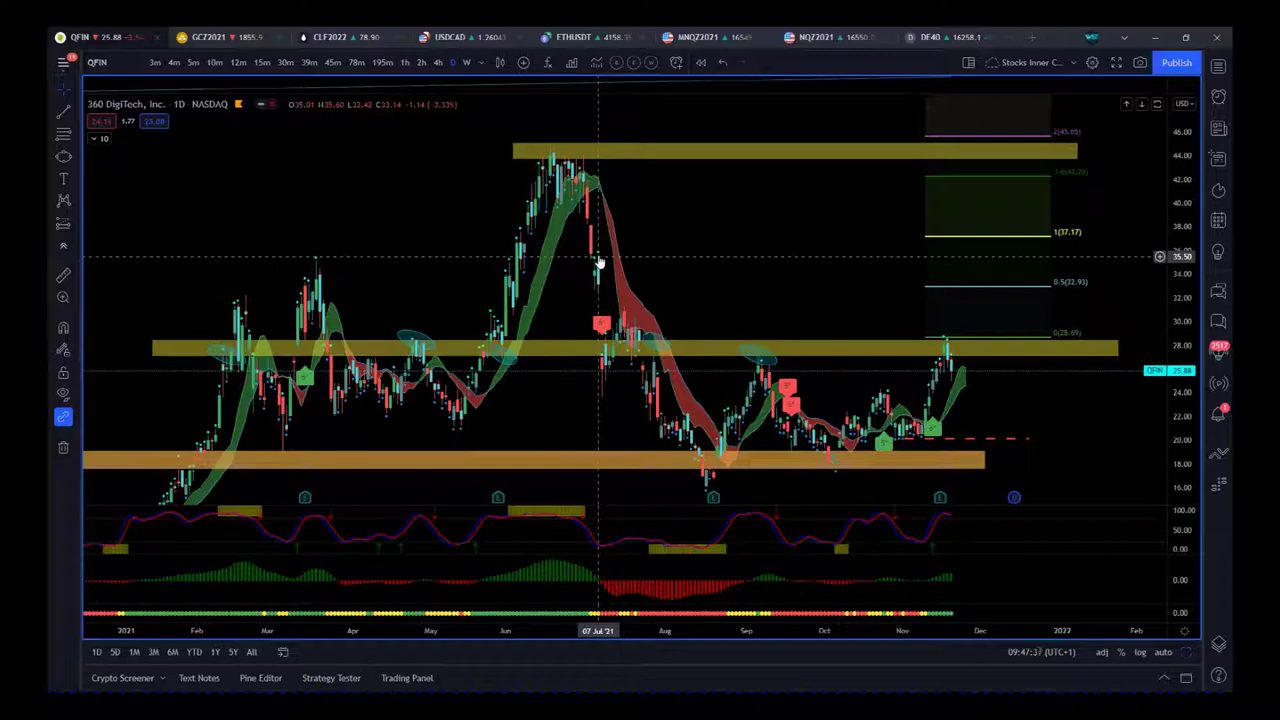
Examine the November 2021 setup, comparing the Fibonacci target levels with both yellow zones and the red dashed level
{"action": "left_click_drag", "start_coordinate": [1035, 632], "coordinate": [838, 633]}
{"action": "left_click_drag", "start_coordinate": [963, 437], "coordinate": [1115, 407]}
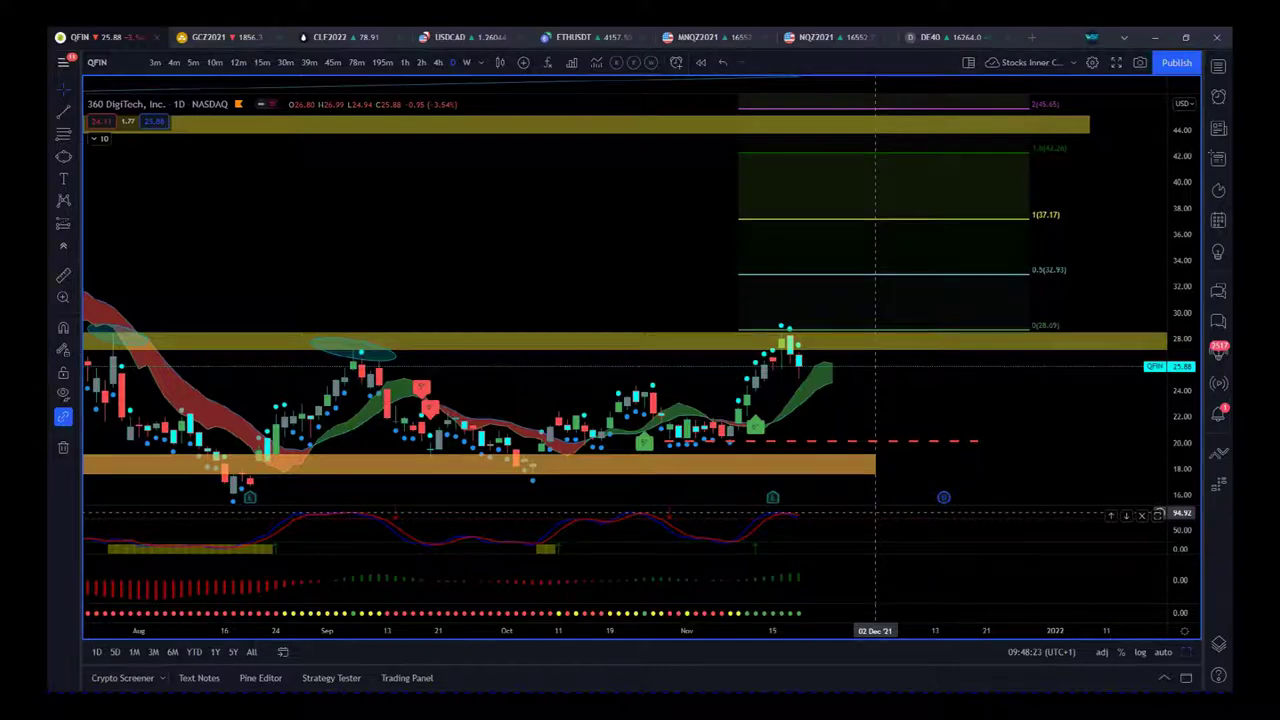
{"action": "scroll", "coordinate": [898, 590], "scroll_direction": "down", "scroll_amount": 5}
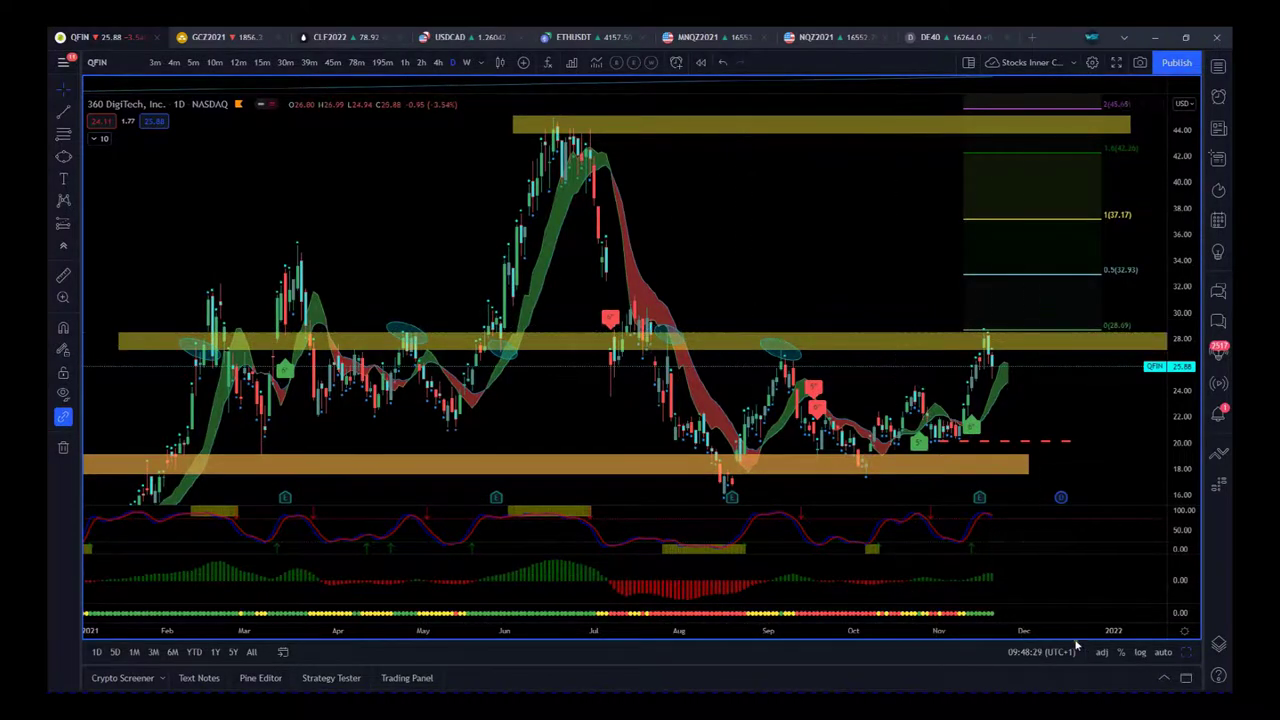
{"action": "left_click_drag", "start_coordinate": [1030, 630], "coordinate": [846, 629]}
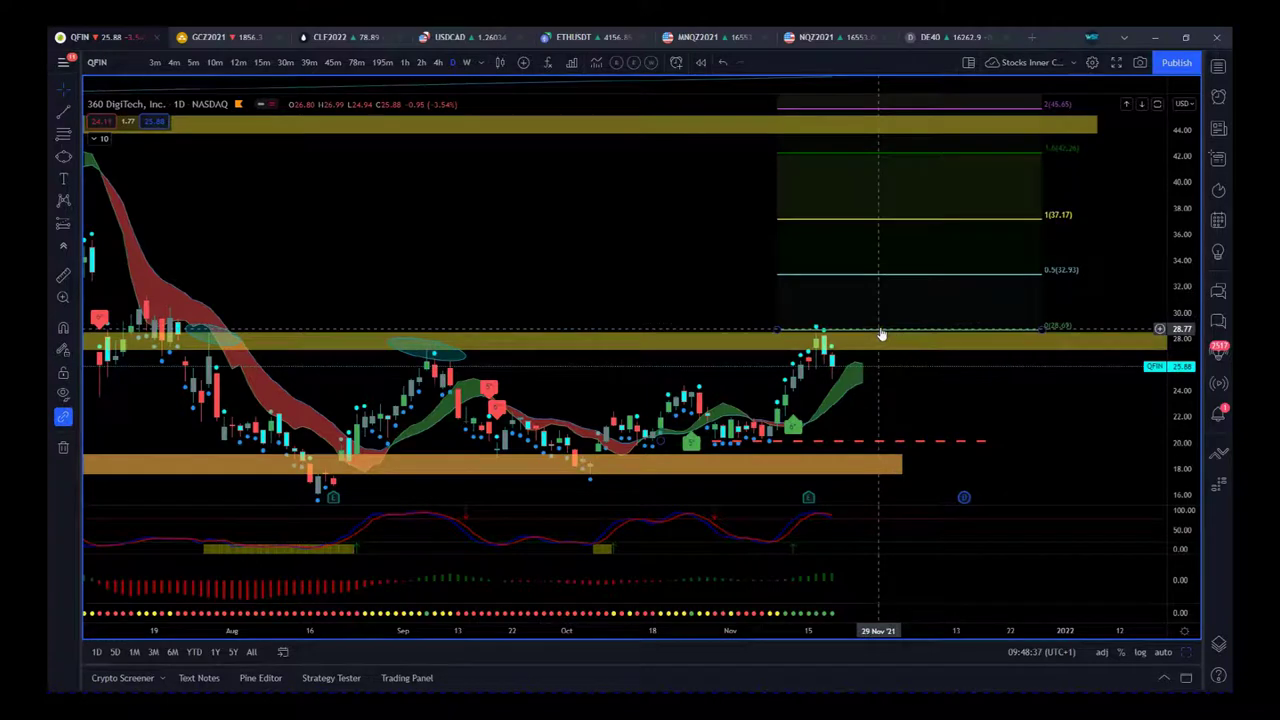
{"action": "left_click_drag", "start_coordinate": [895, 631], "coordinate": [973, 632]}
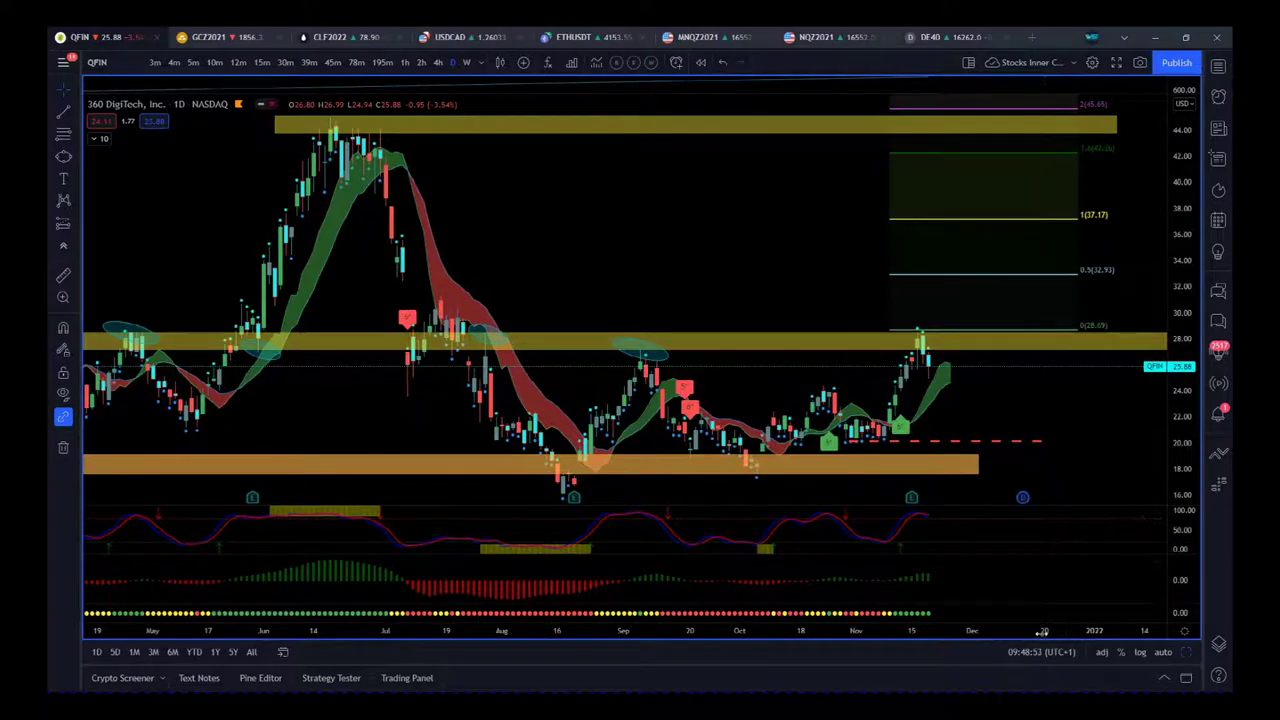
{"action": "left_click_drag", "start_coordinate": [1043, 632], "coordinate": [1007, 632]}
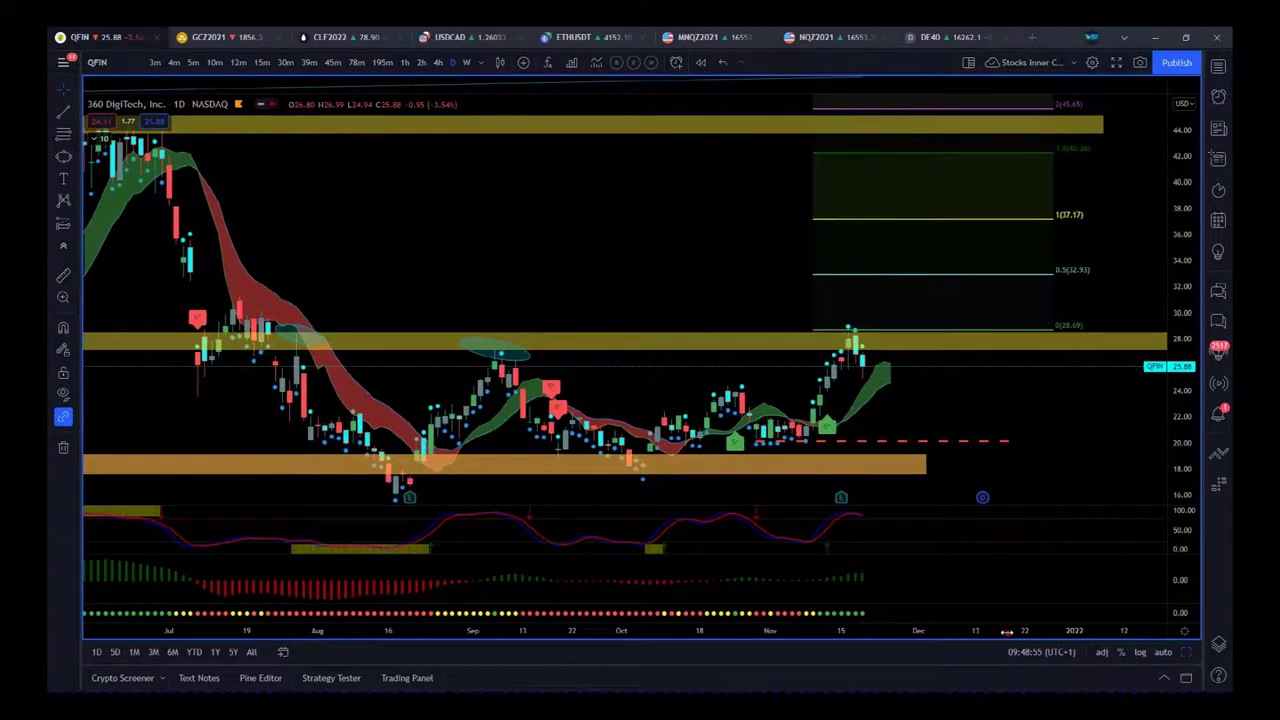